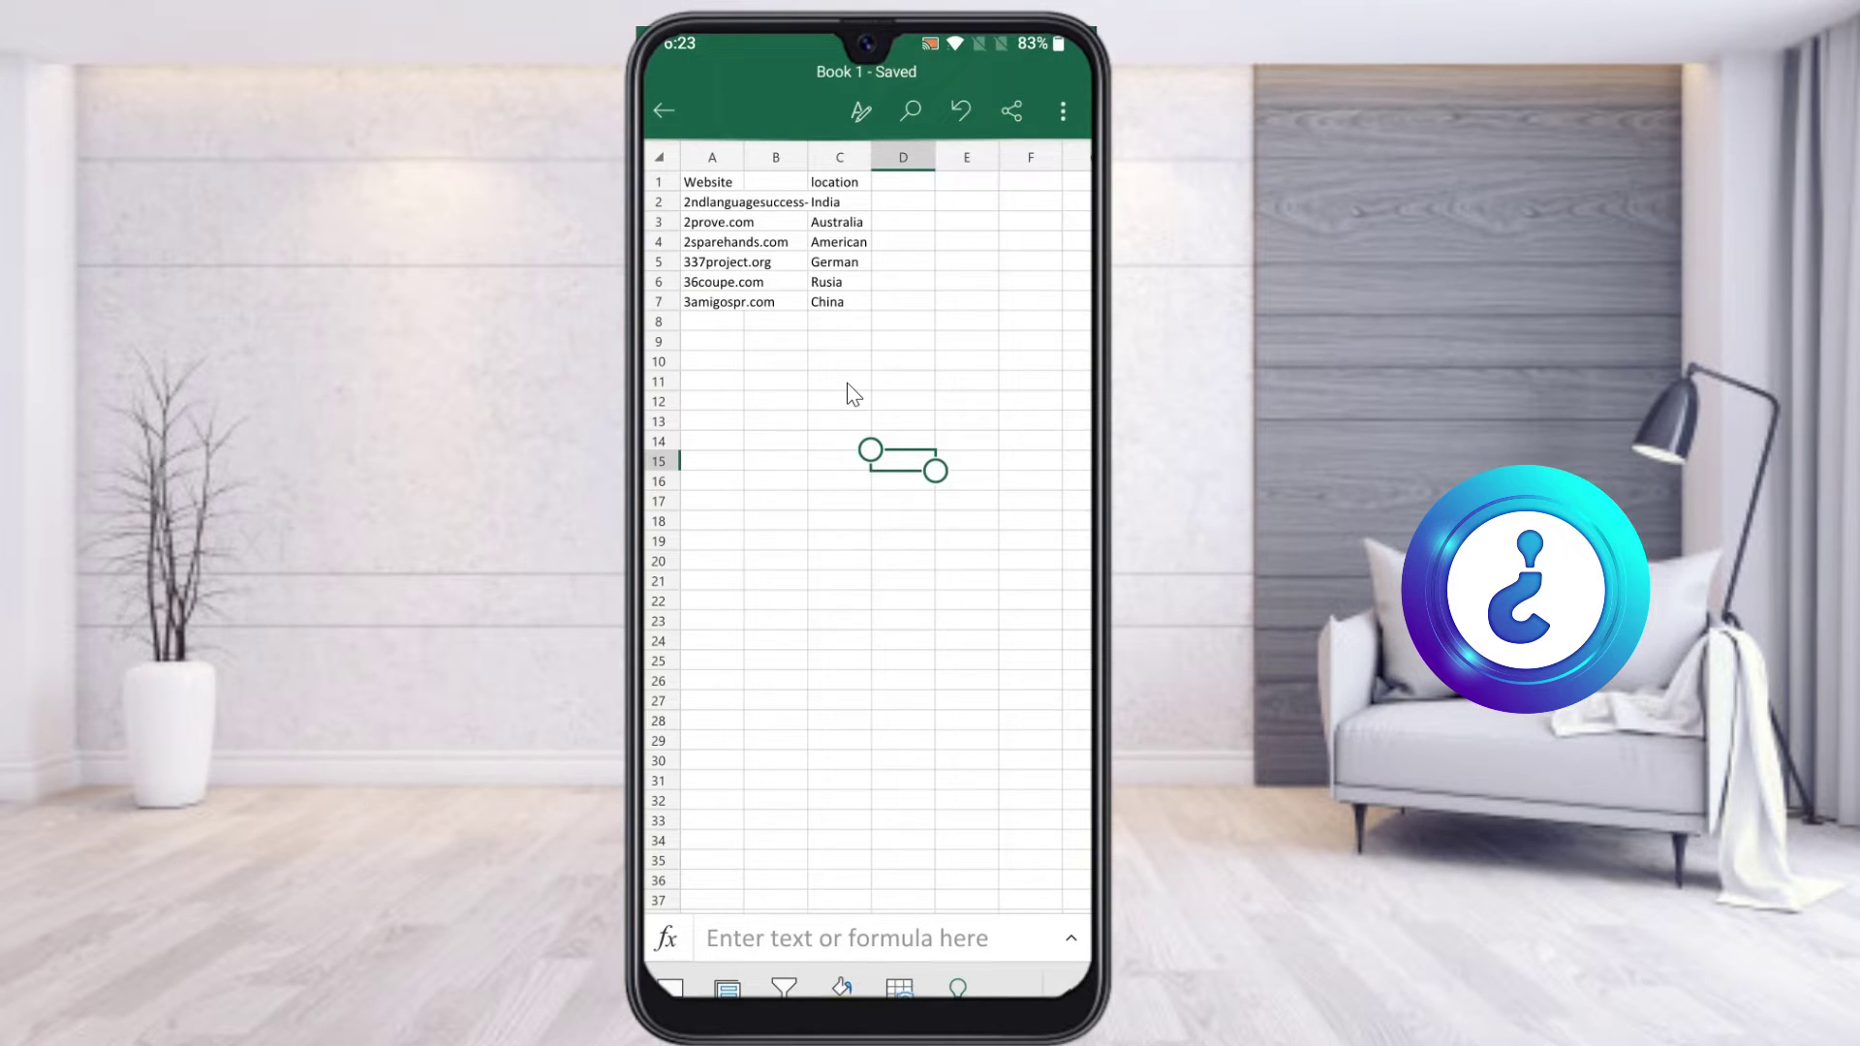
Step: Merge and center the Website header across cells A1:B1
key("ctrl+Home")
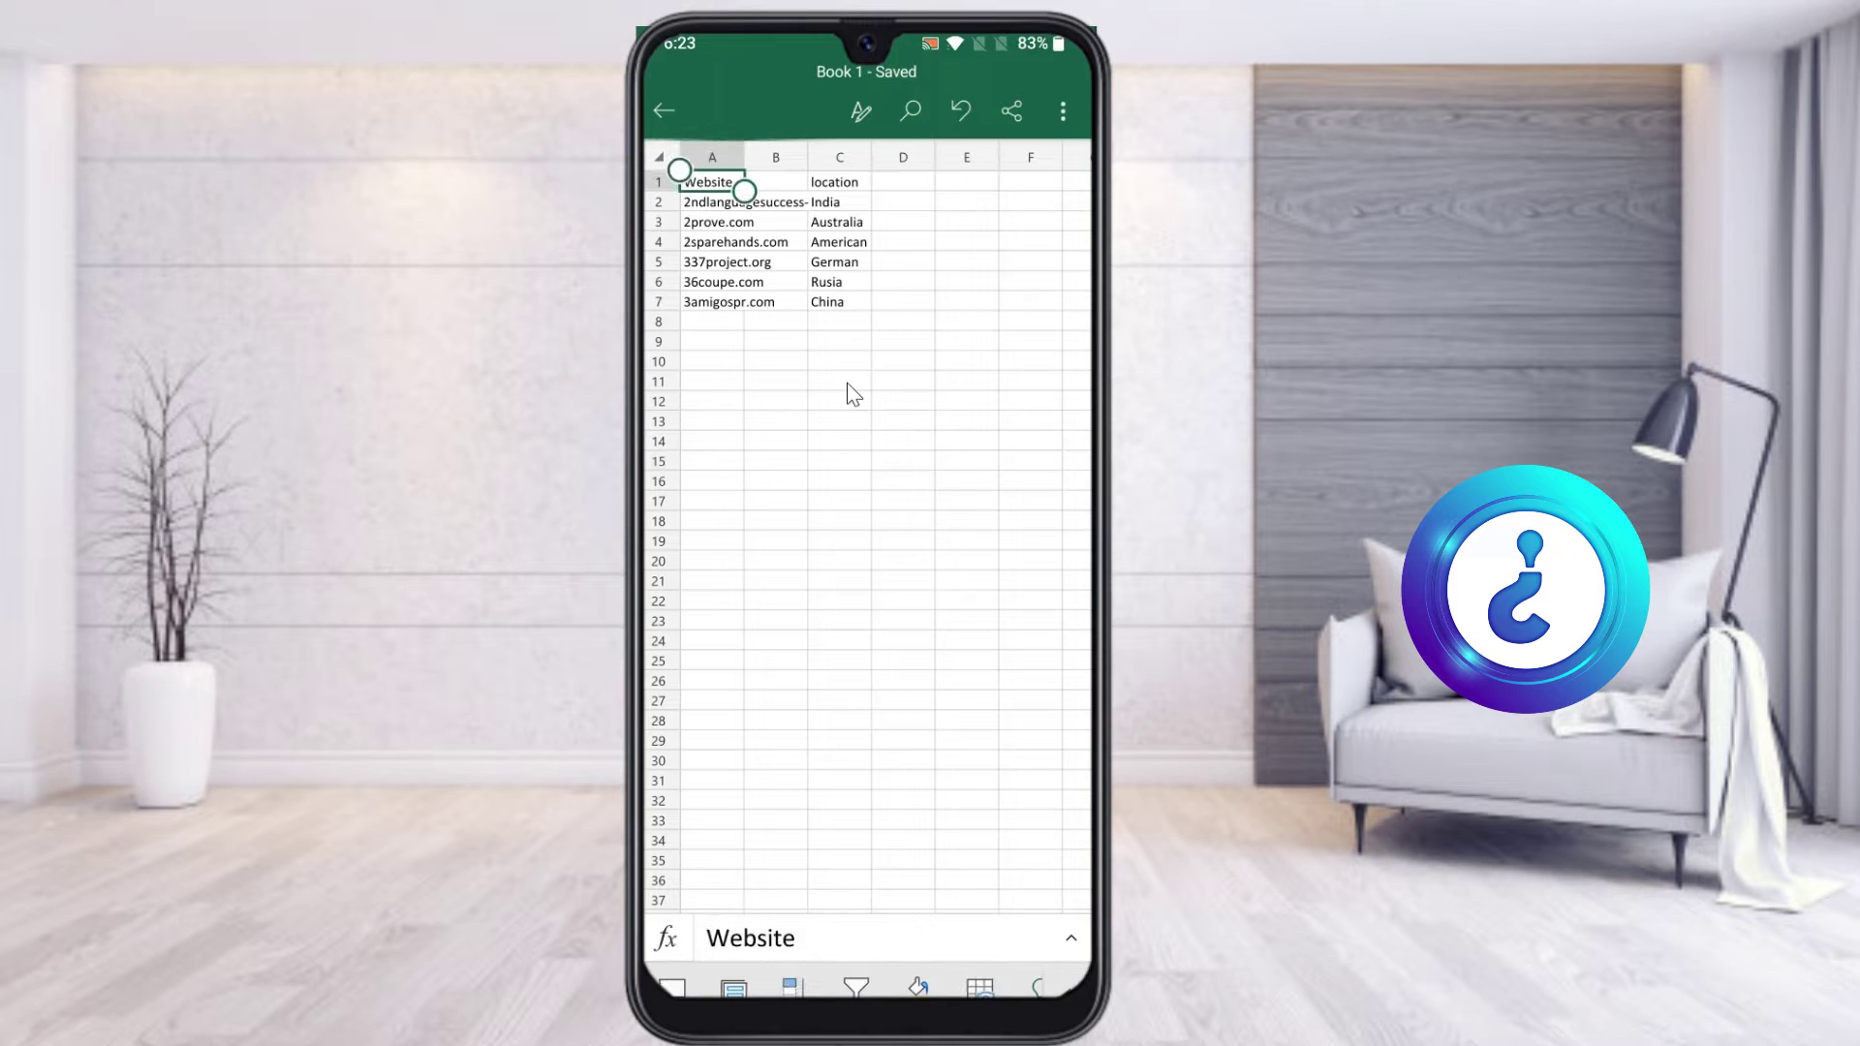
key("shift+Right")
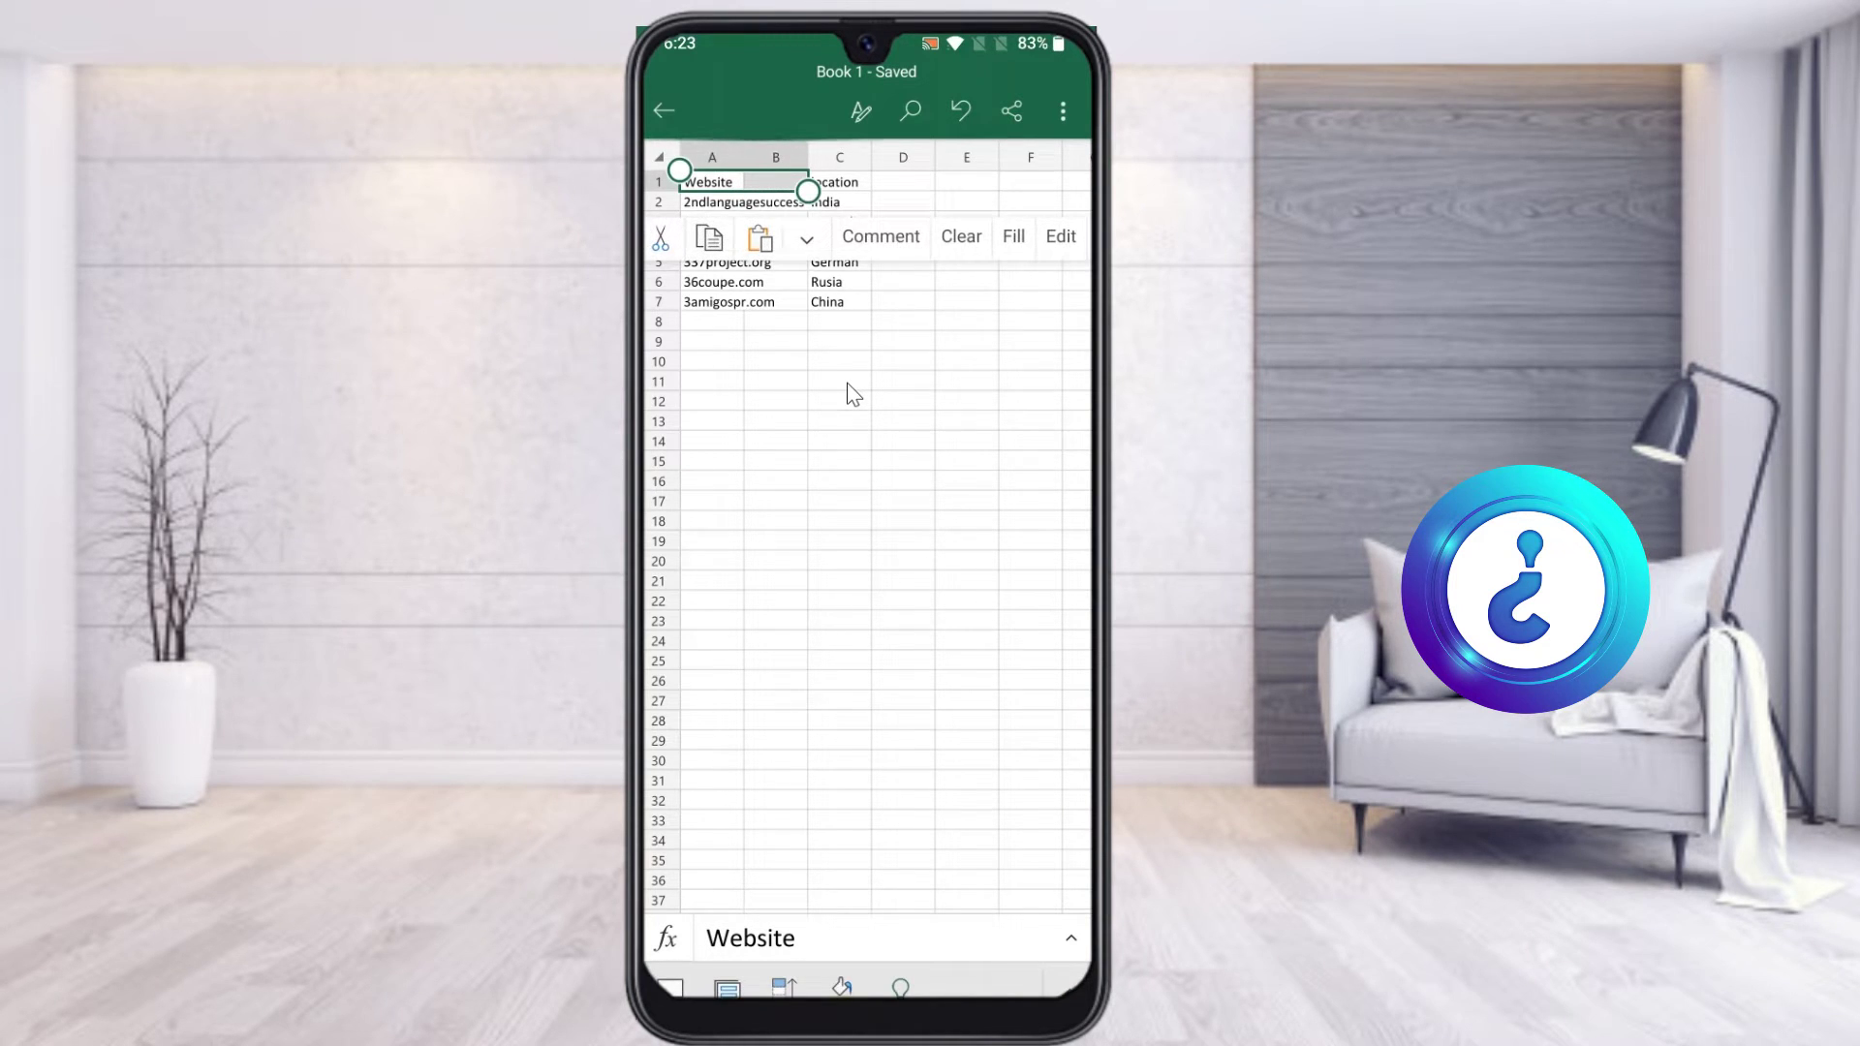
left_click(858, 112)
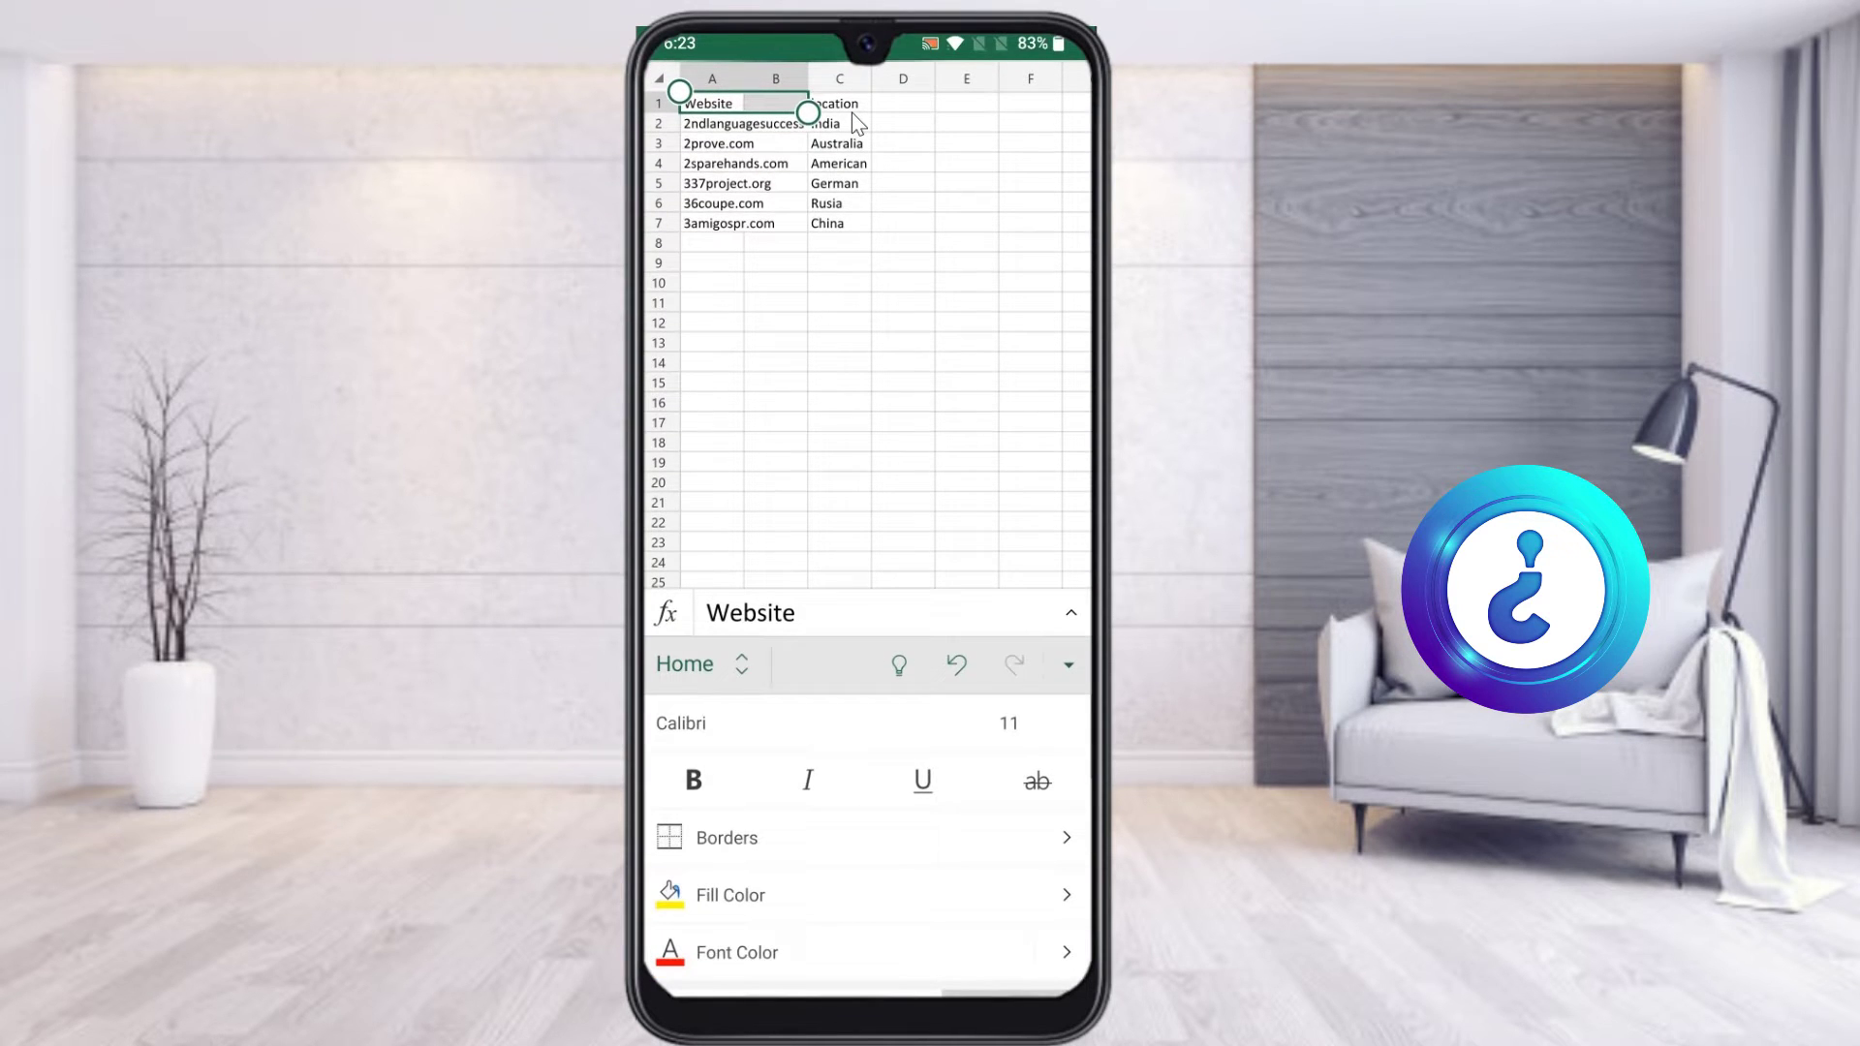
scroll(867, 843, "down", 3)
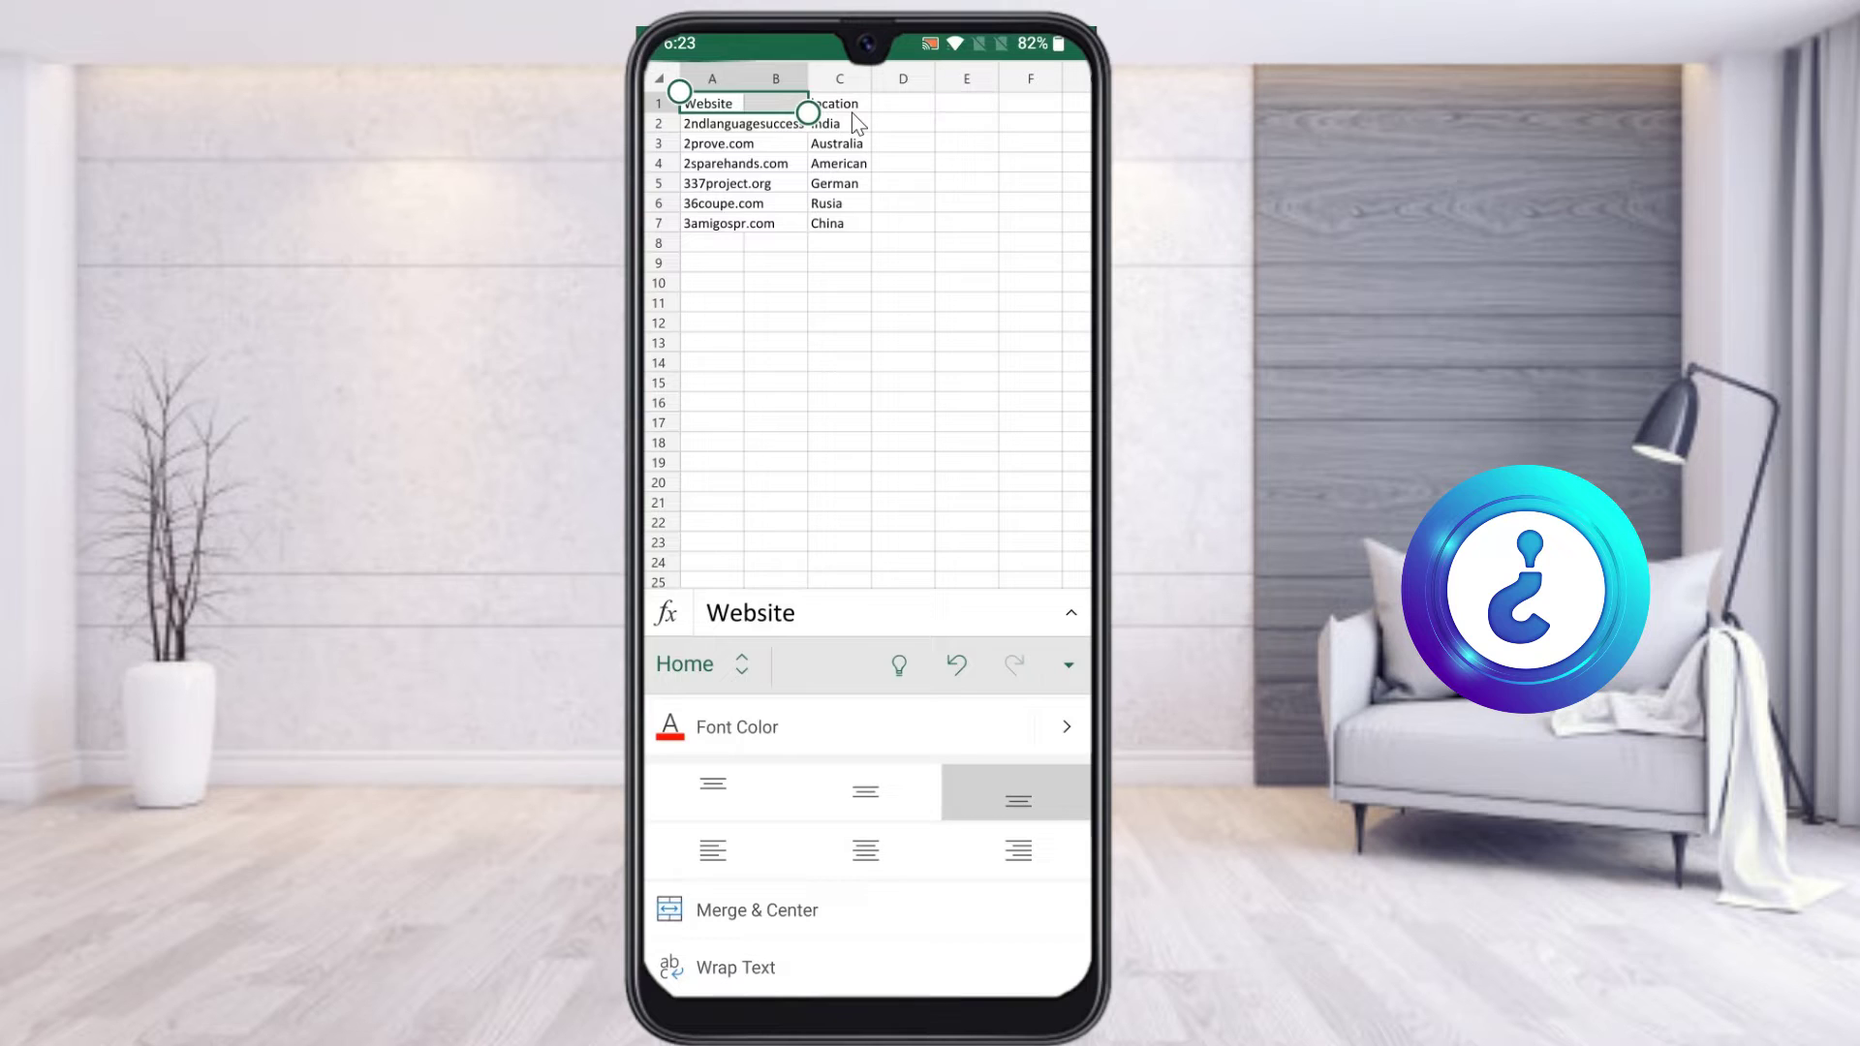
left_click(757, 909)
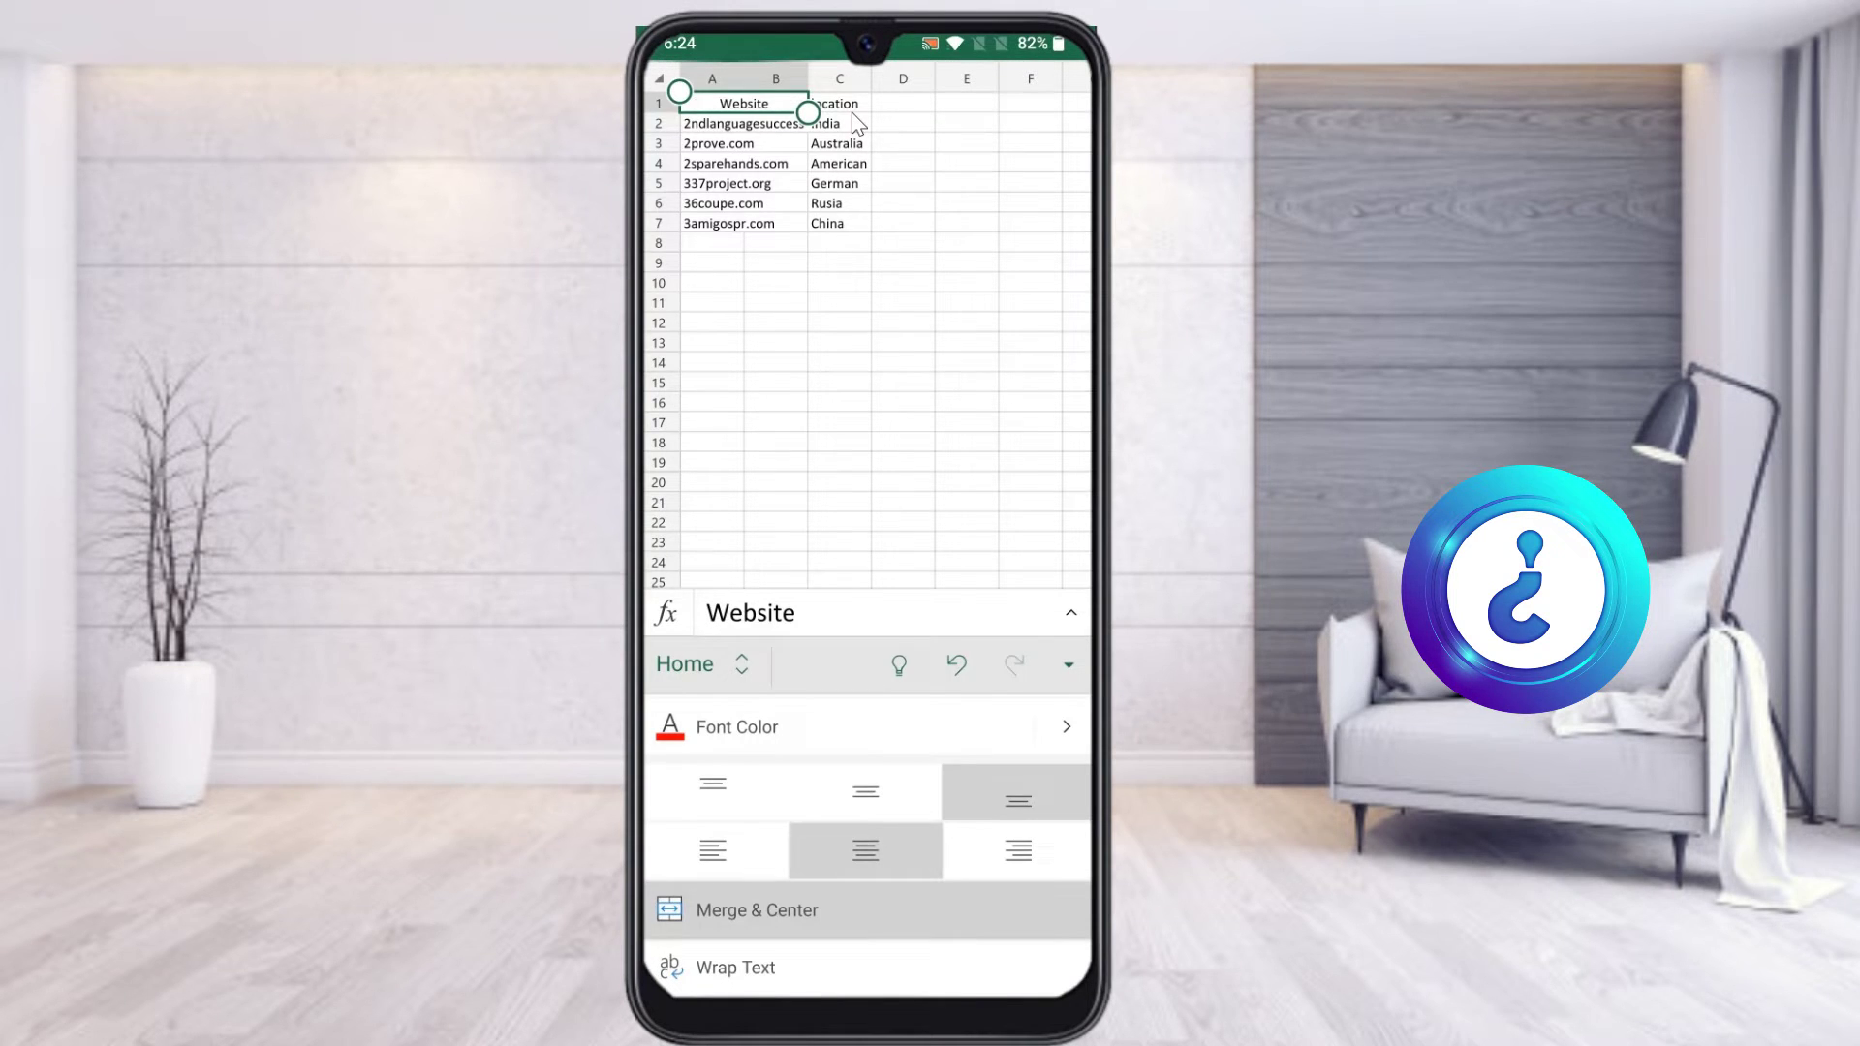
left_click(839, 402)
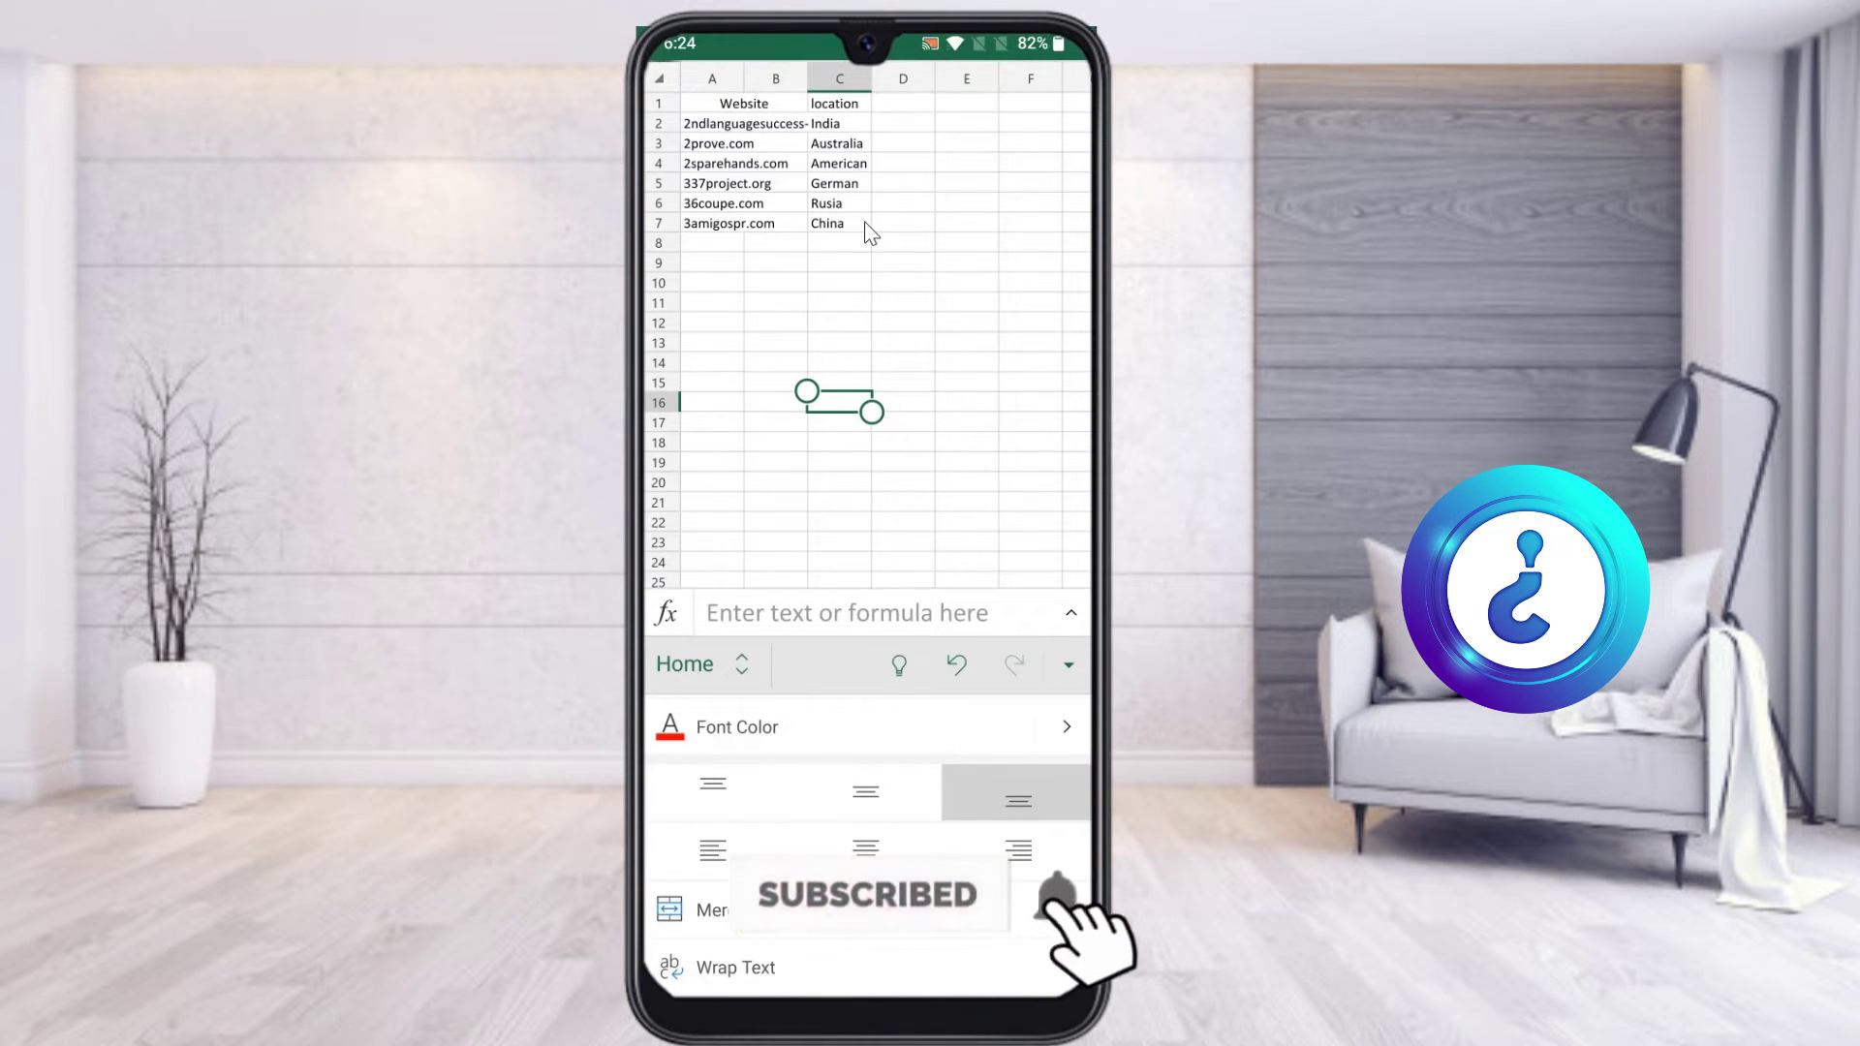
Step: Select the whole table A1:C7 and apply thin borders around all of its cells
left_click(776, 123)
left_click(712, 123)
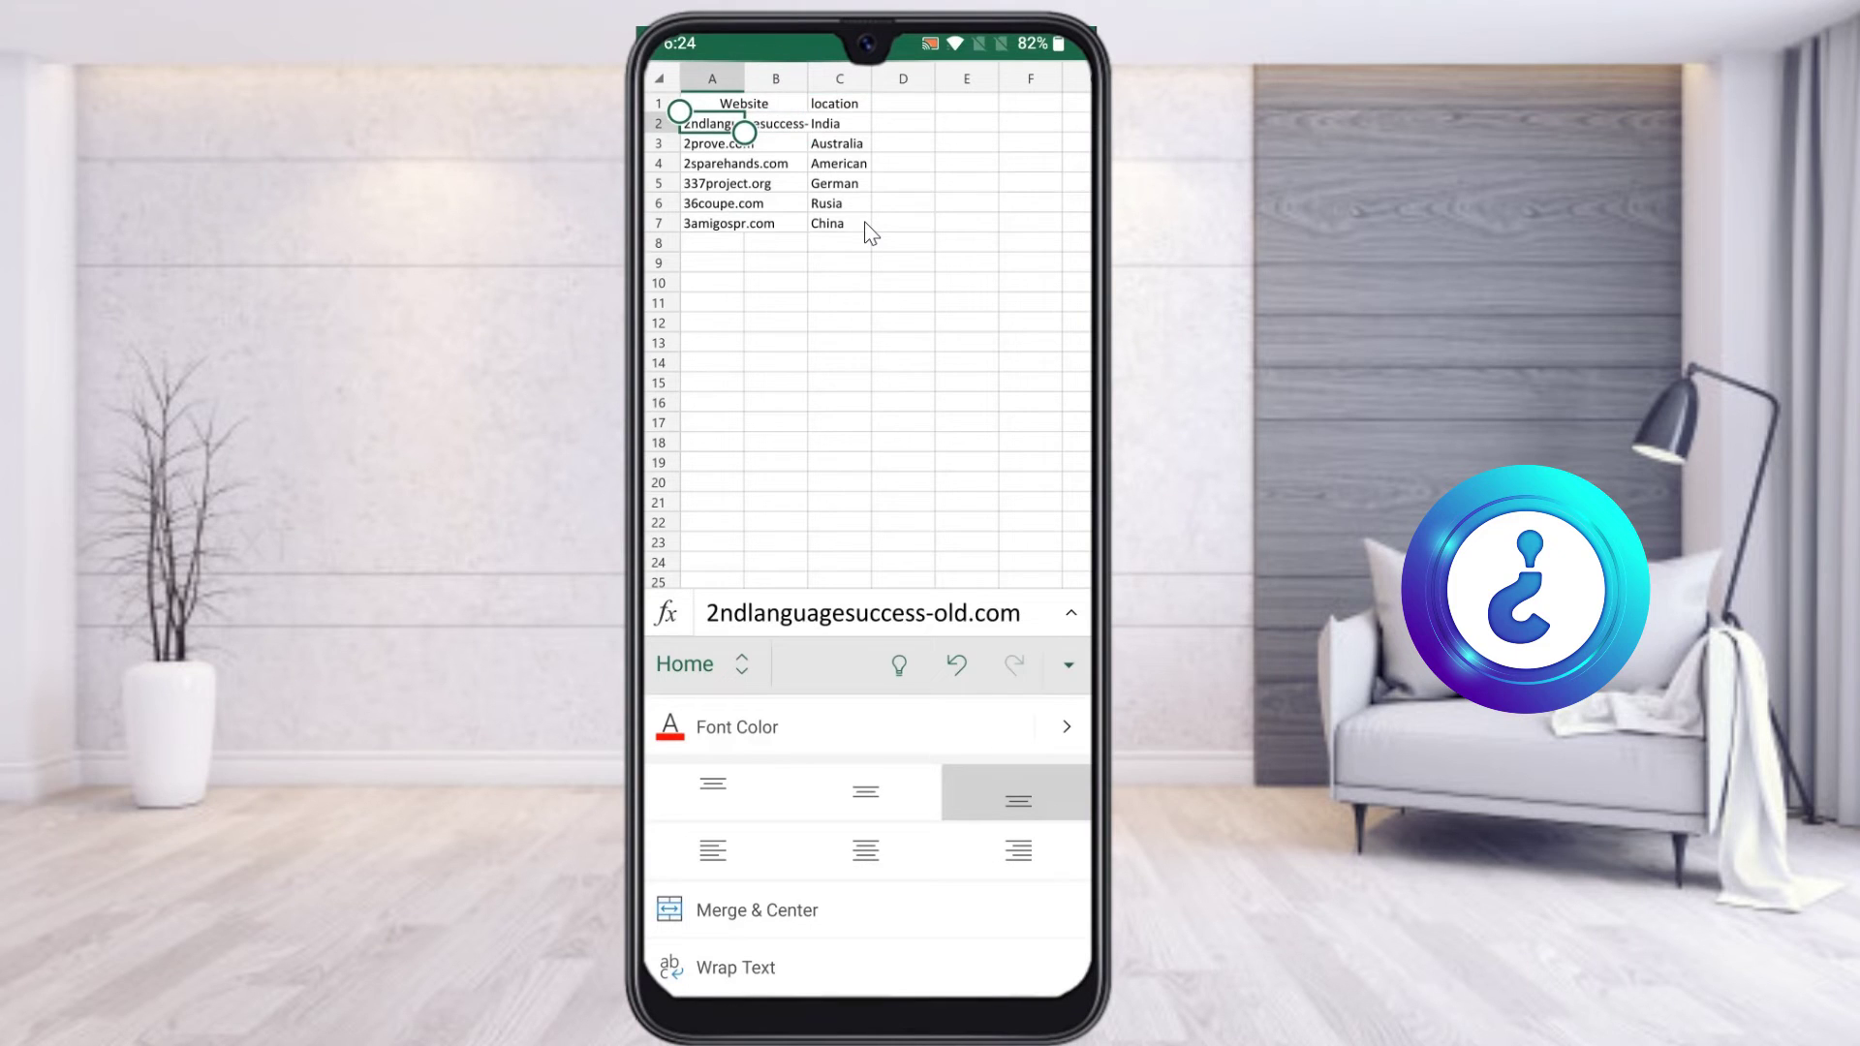
left_click(743, 103)
left_click_drag(808, 113, 871, 232)
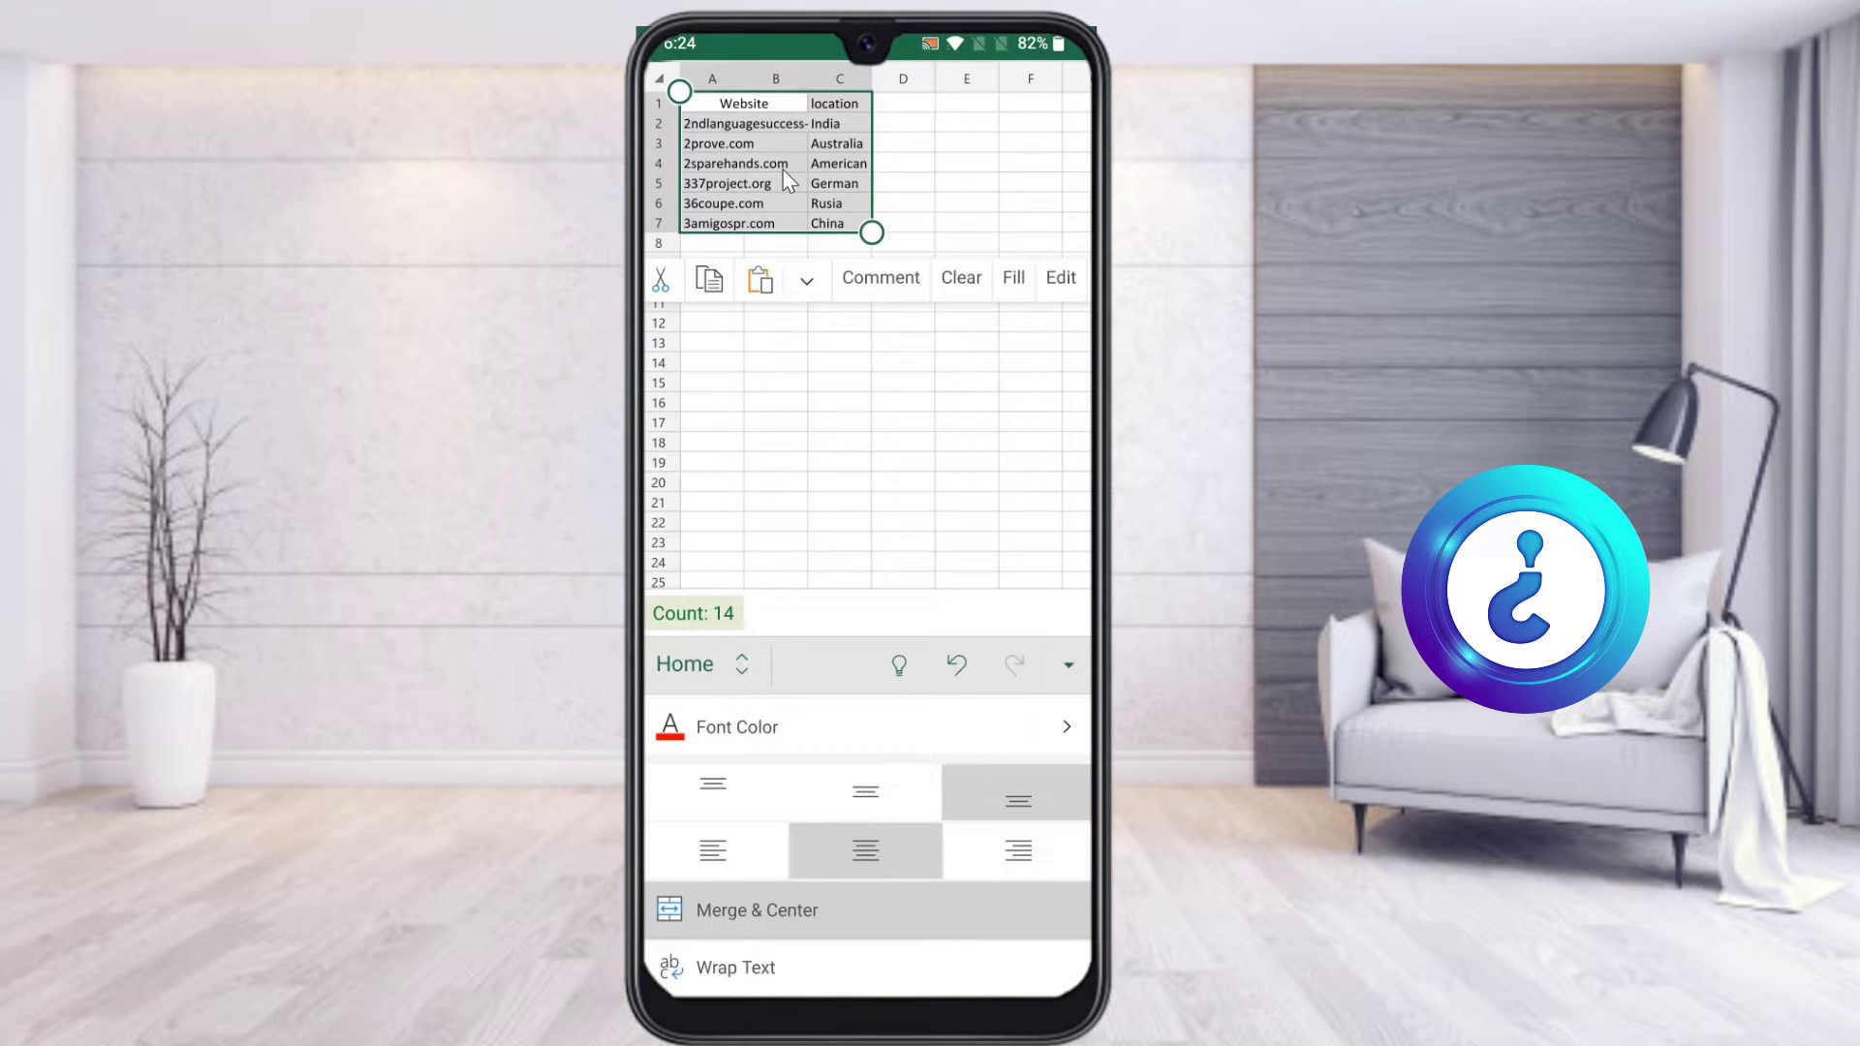
left_click(698, 663)
left_click(688, 502)
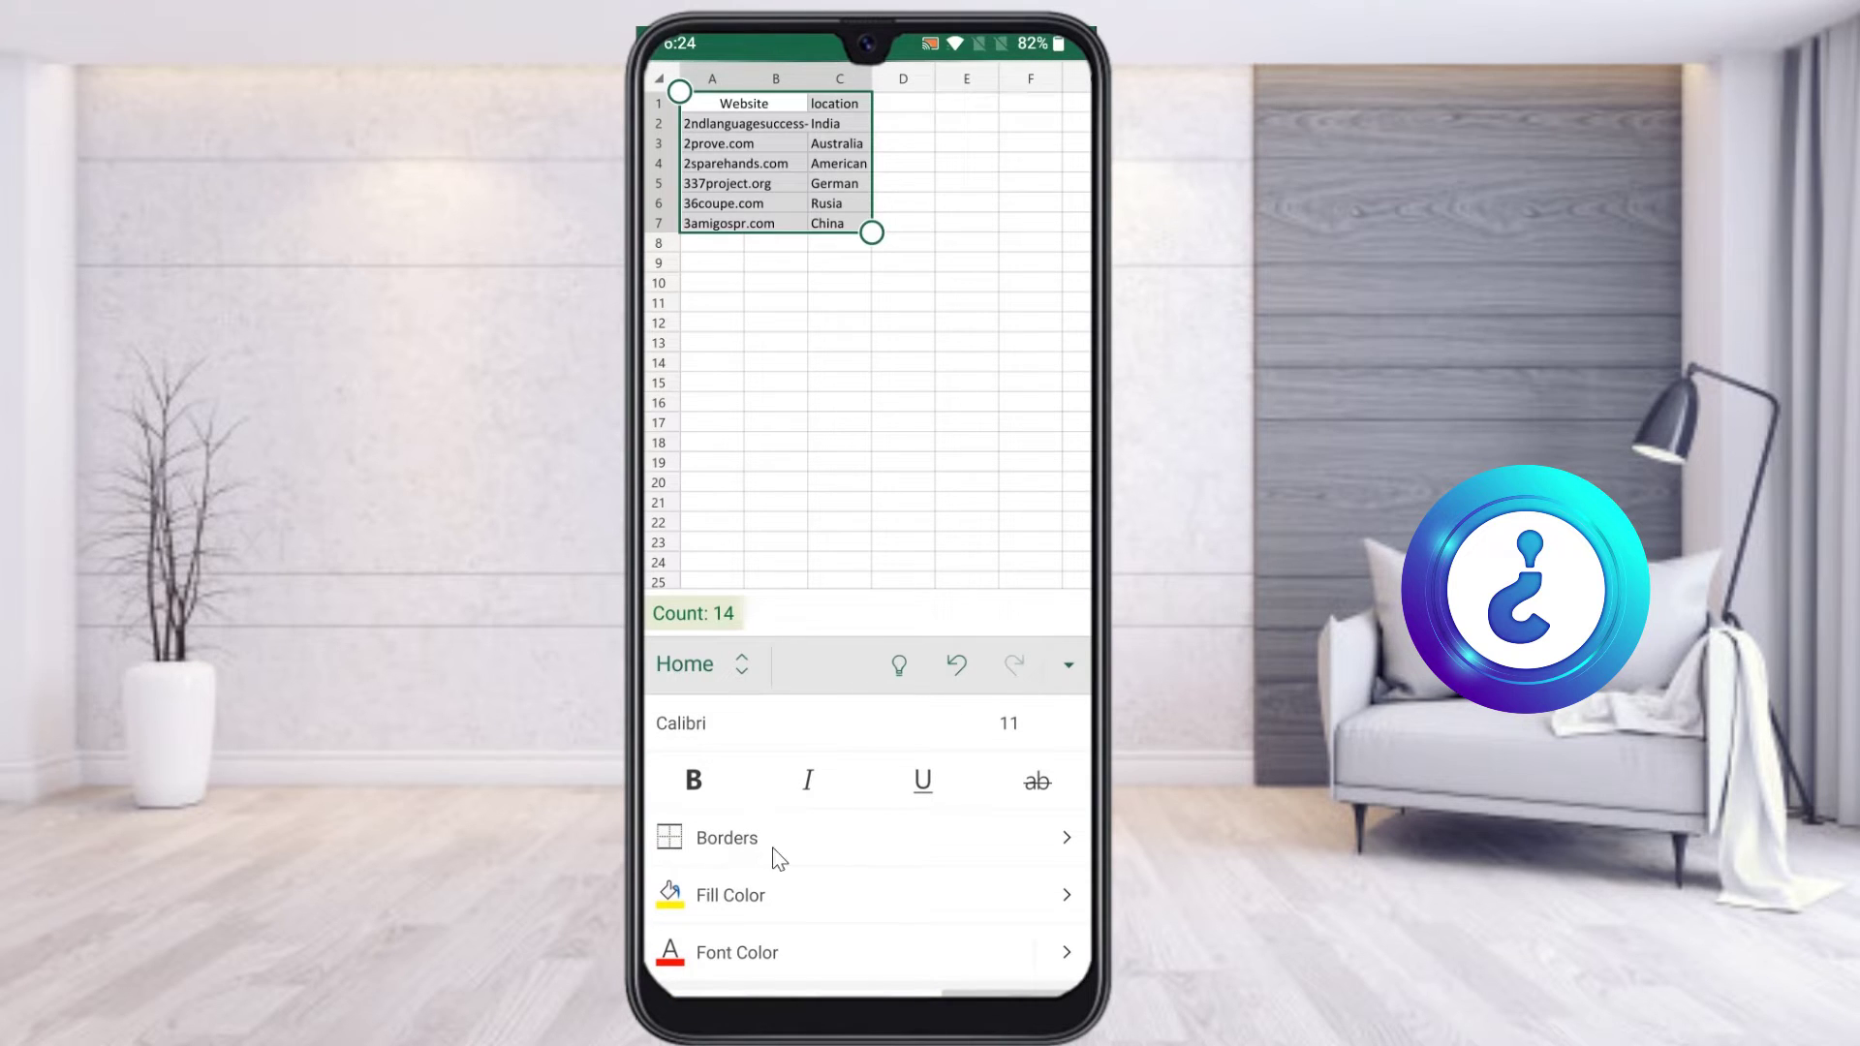
left_click(707, 852)
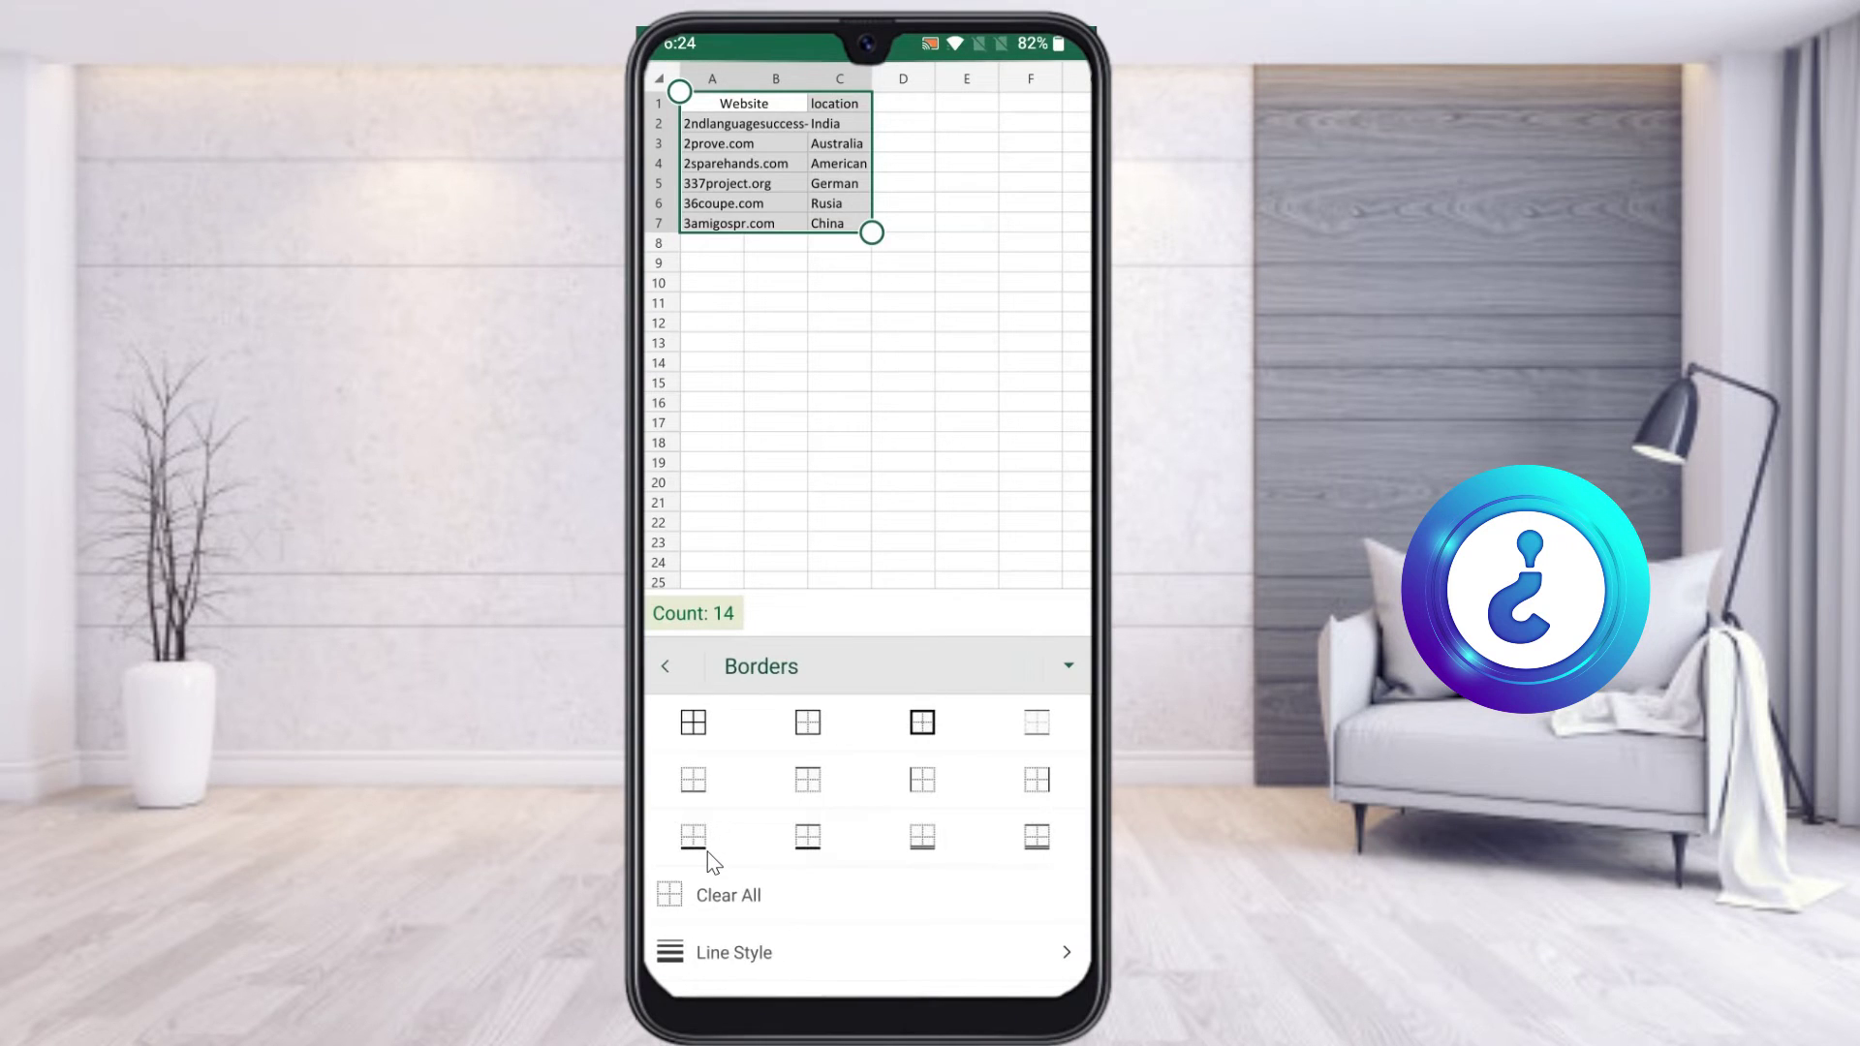
left_click(811, 780)
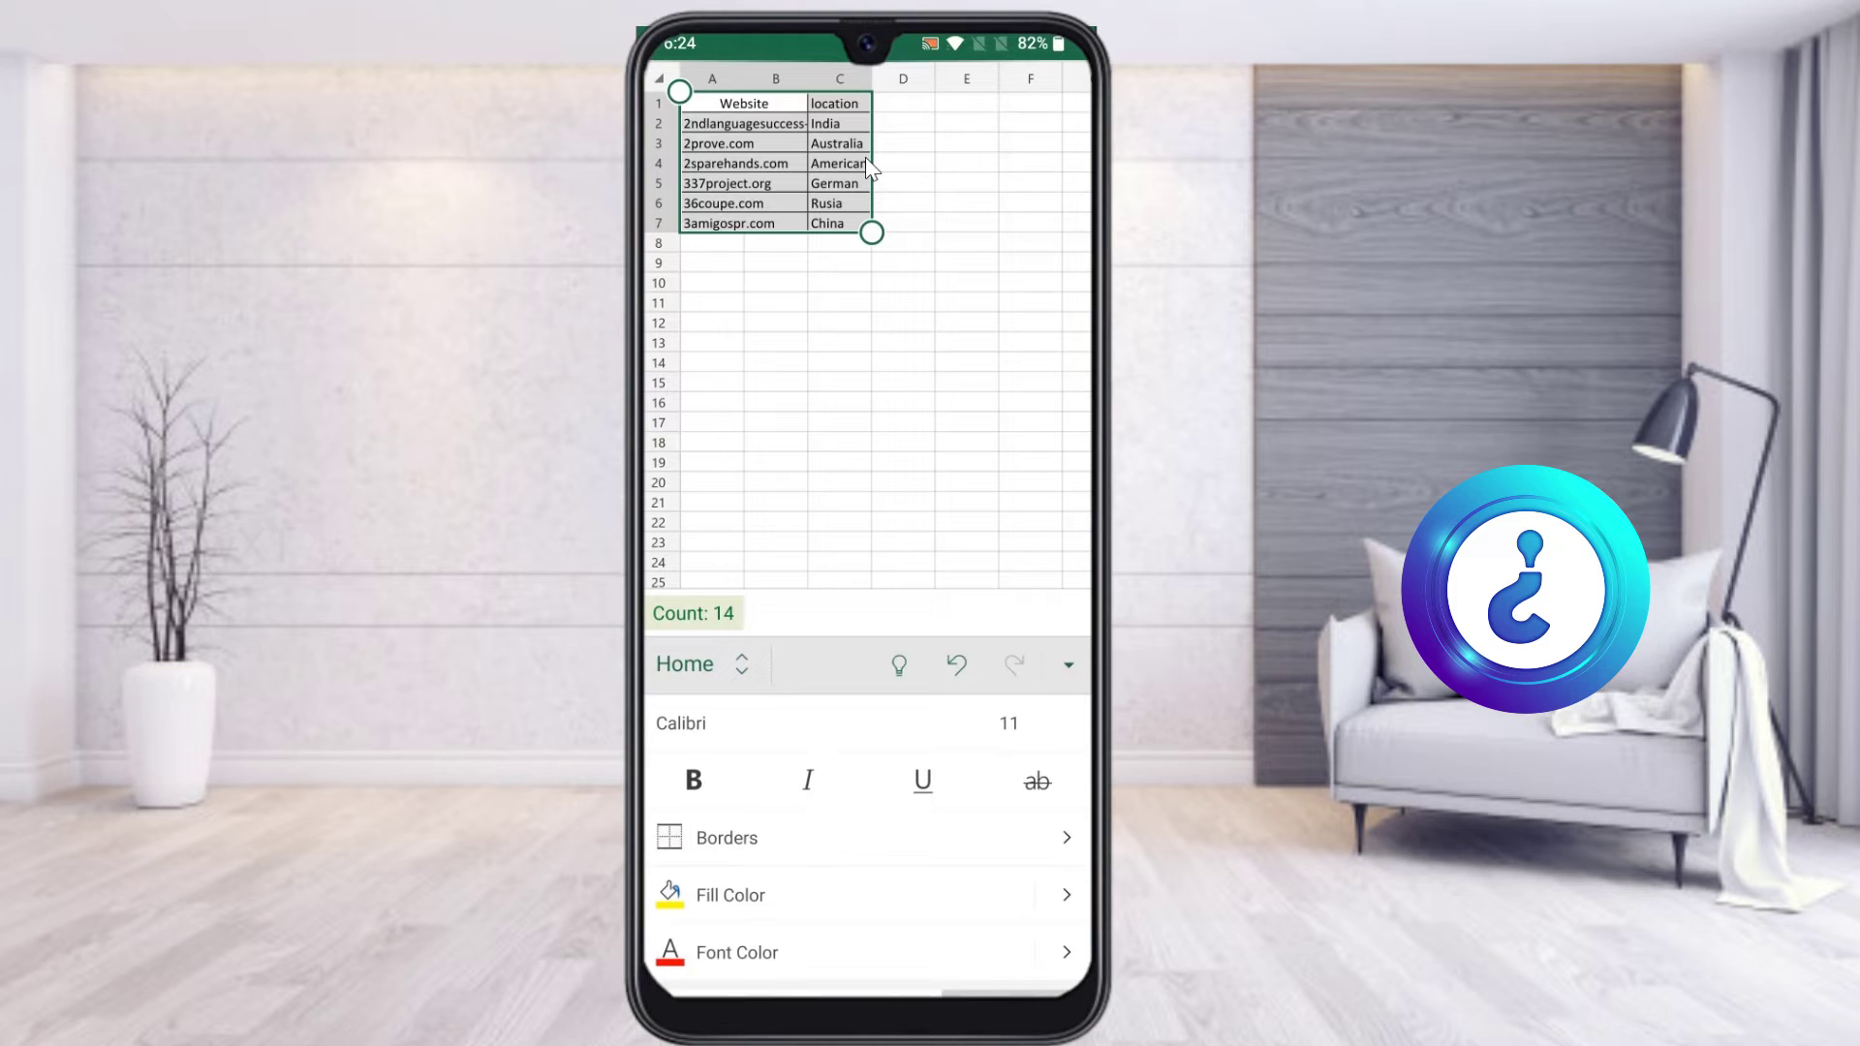
Step: Set the border line style for A1:C7 to the medium dash-dot-dot line
left_click(738, 860)
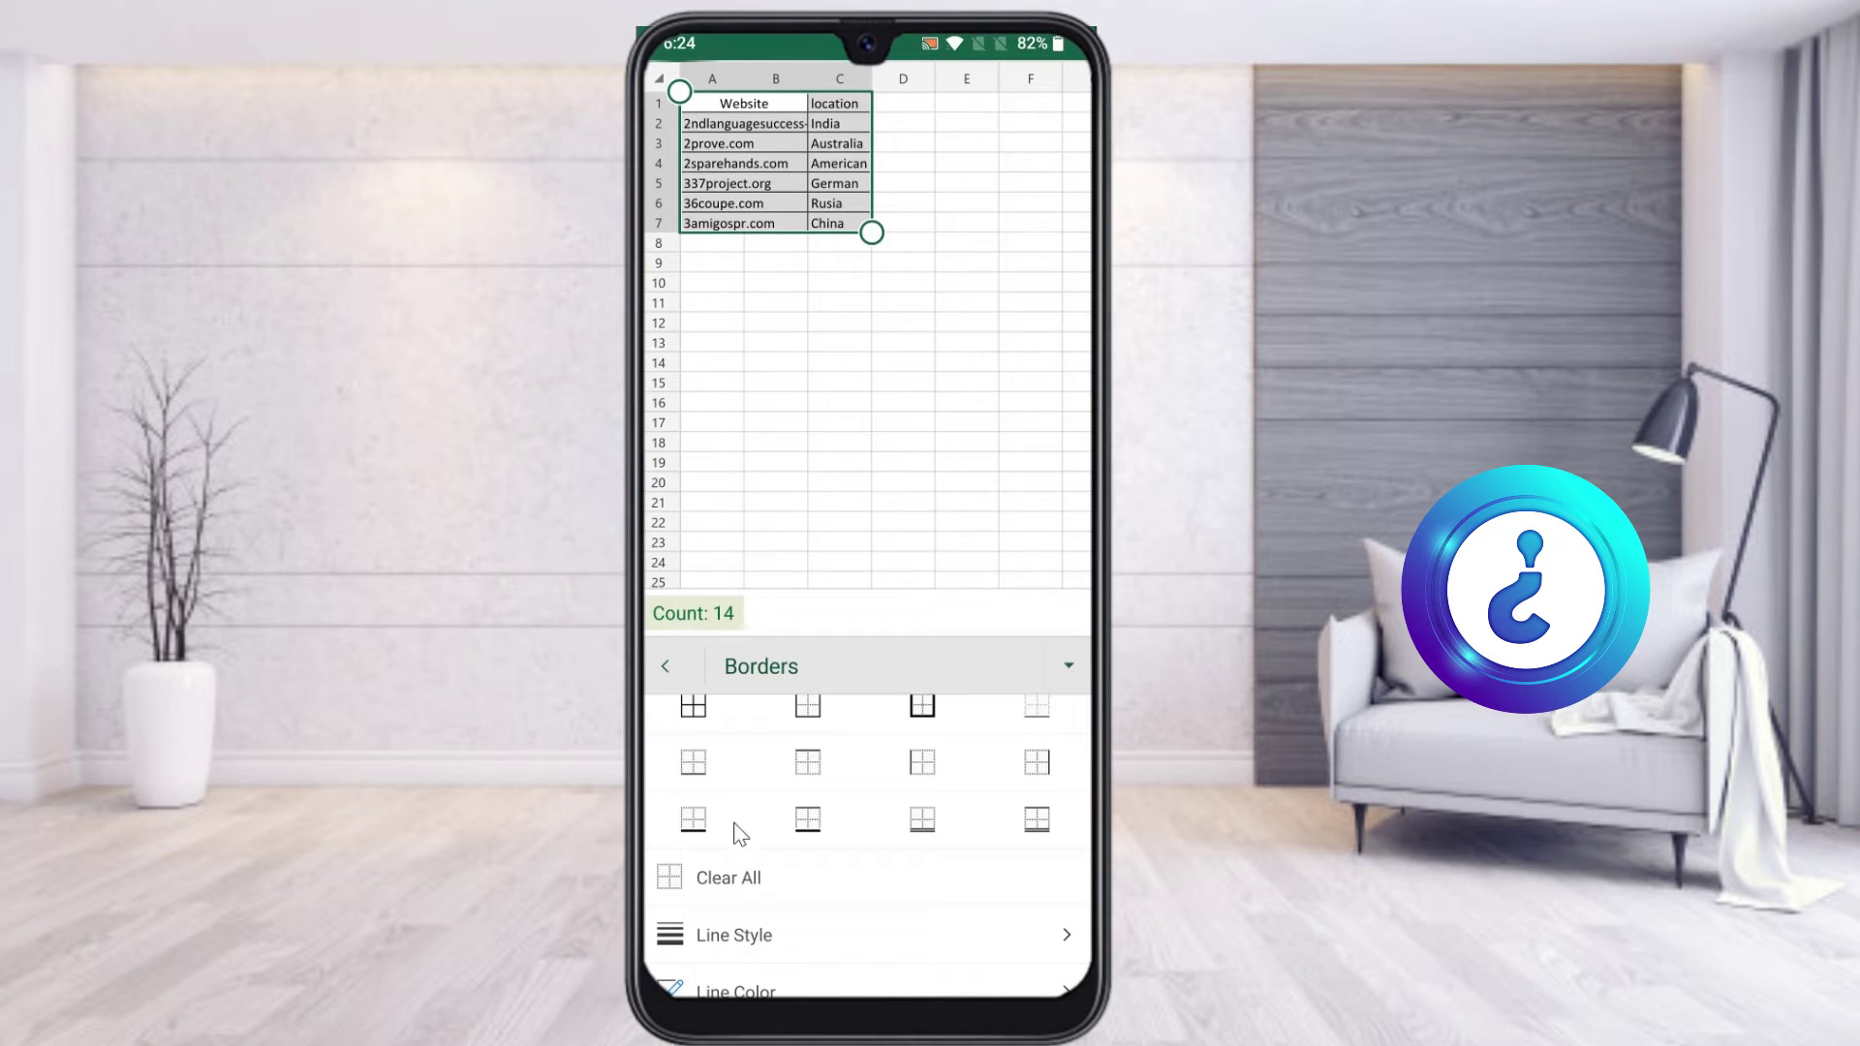
left_click(756, 935)
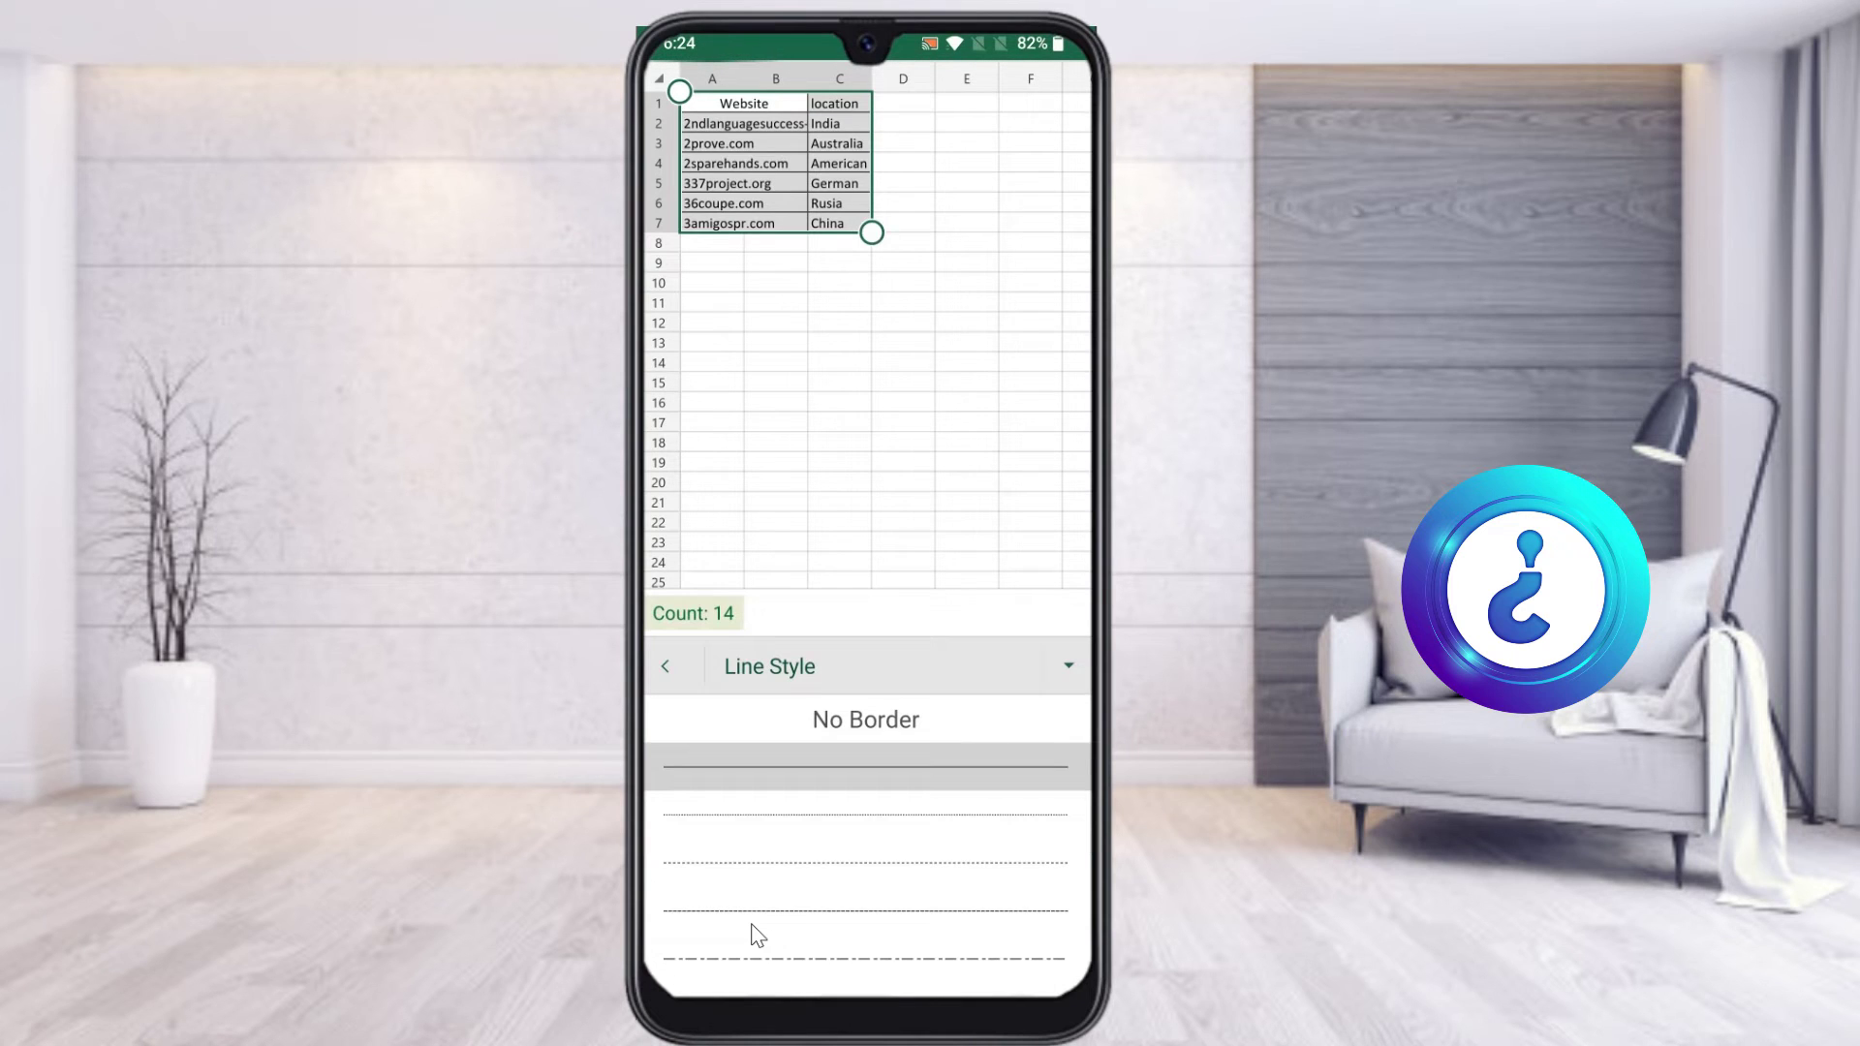
left_click(755, 928)
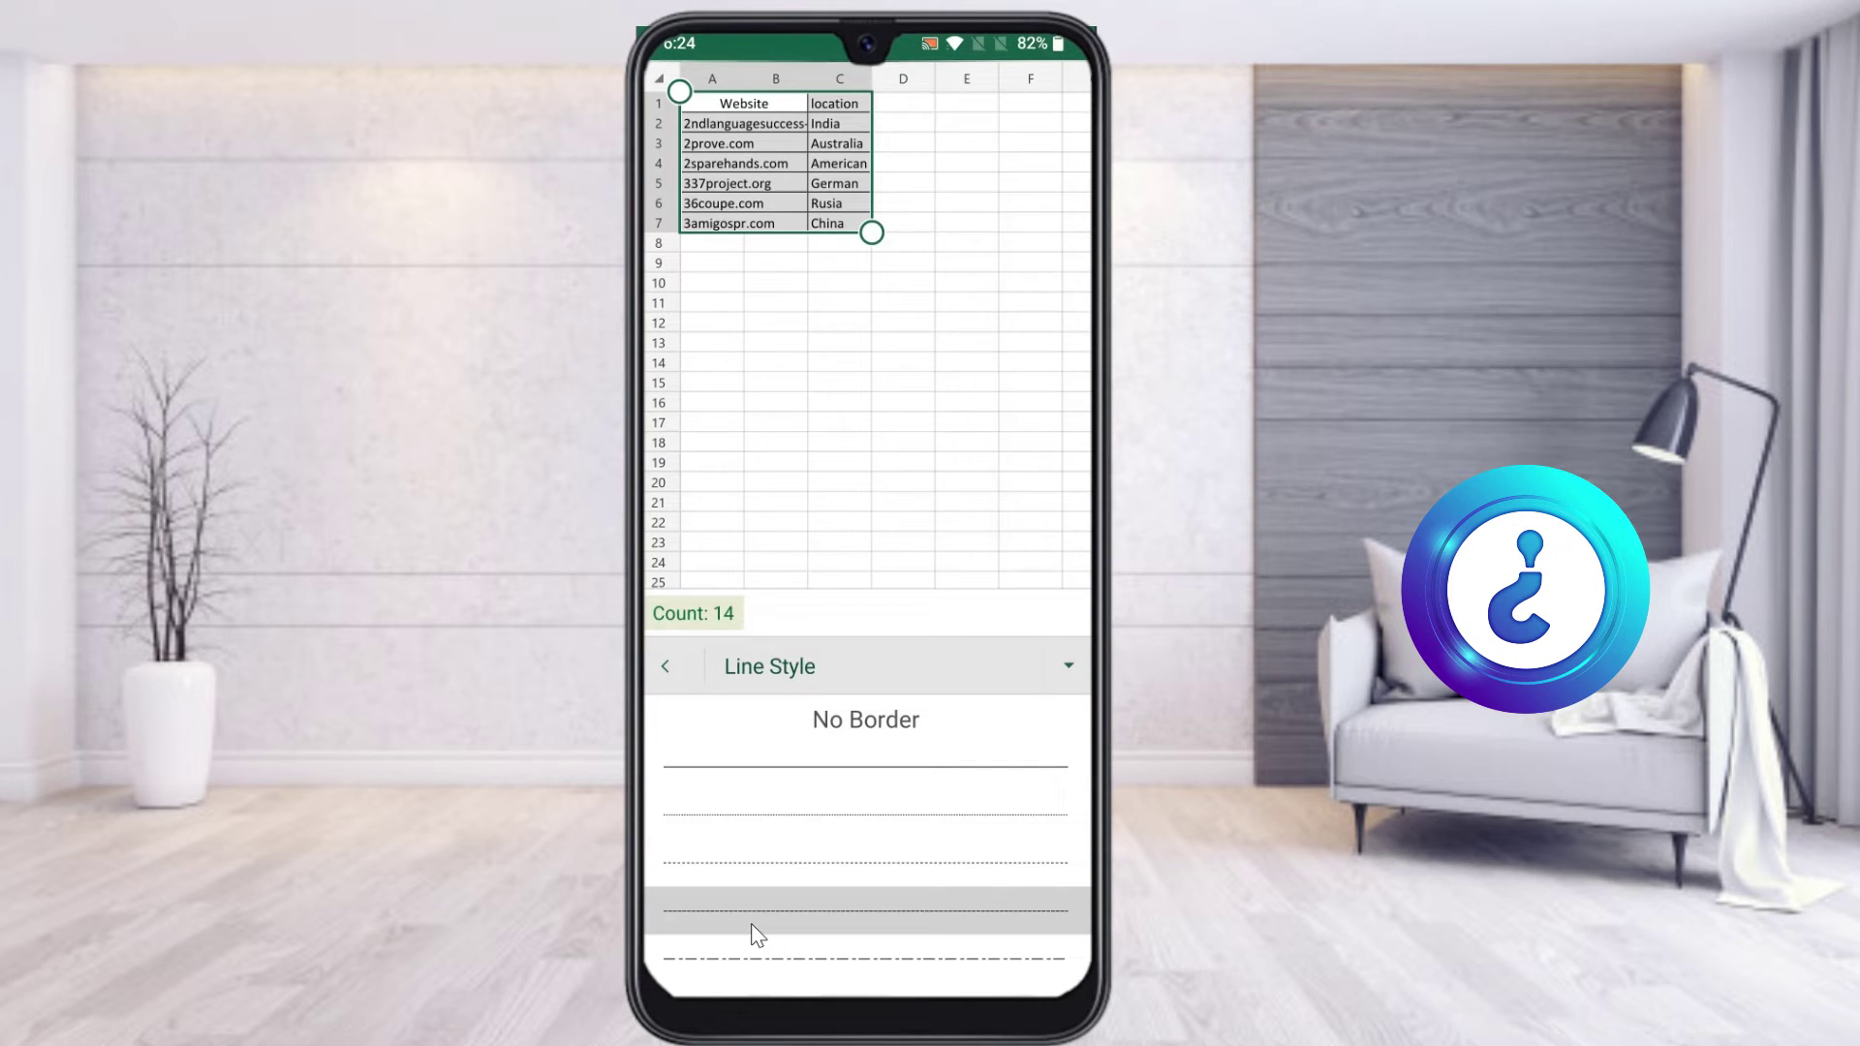
scroll(757, 935, "down", 3)
left_click(757, 930)
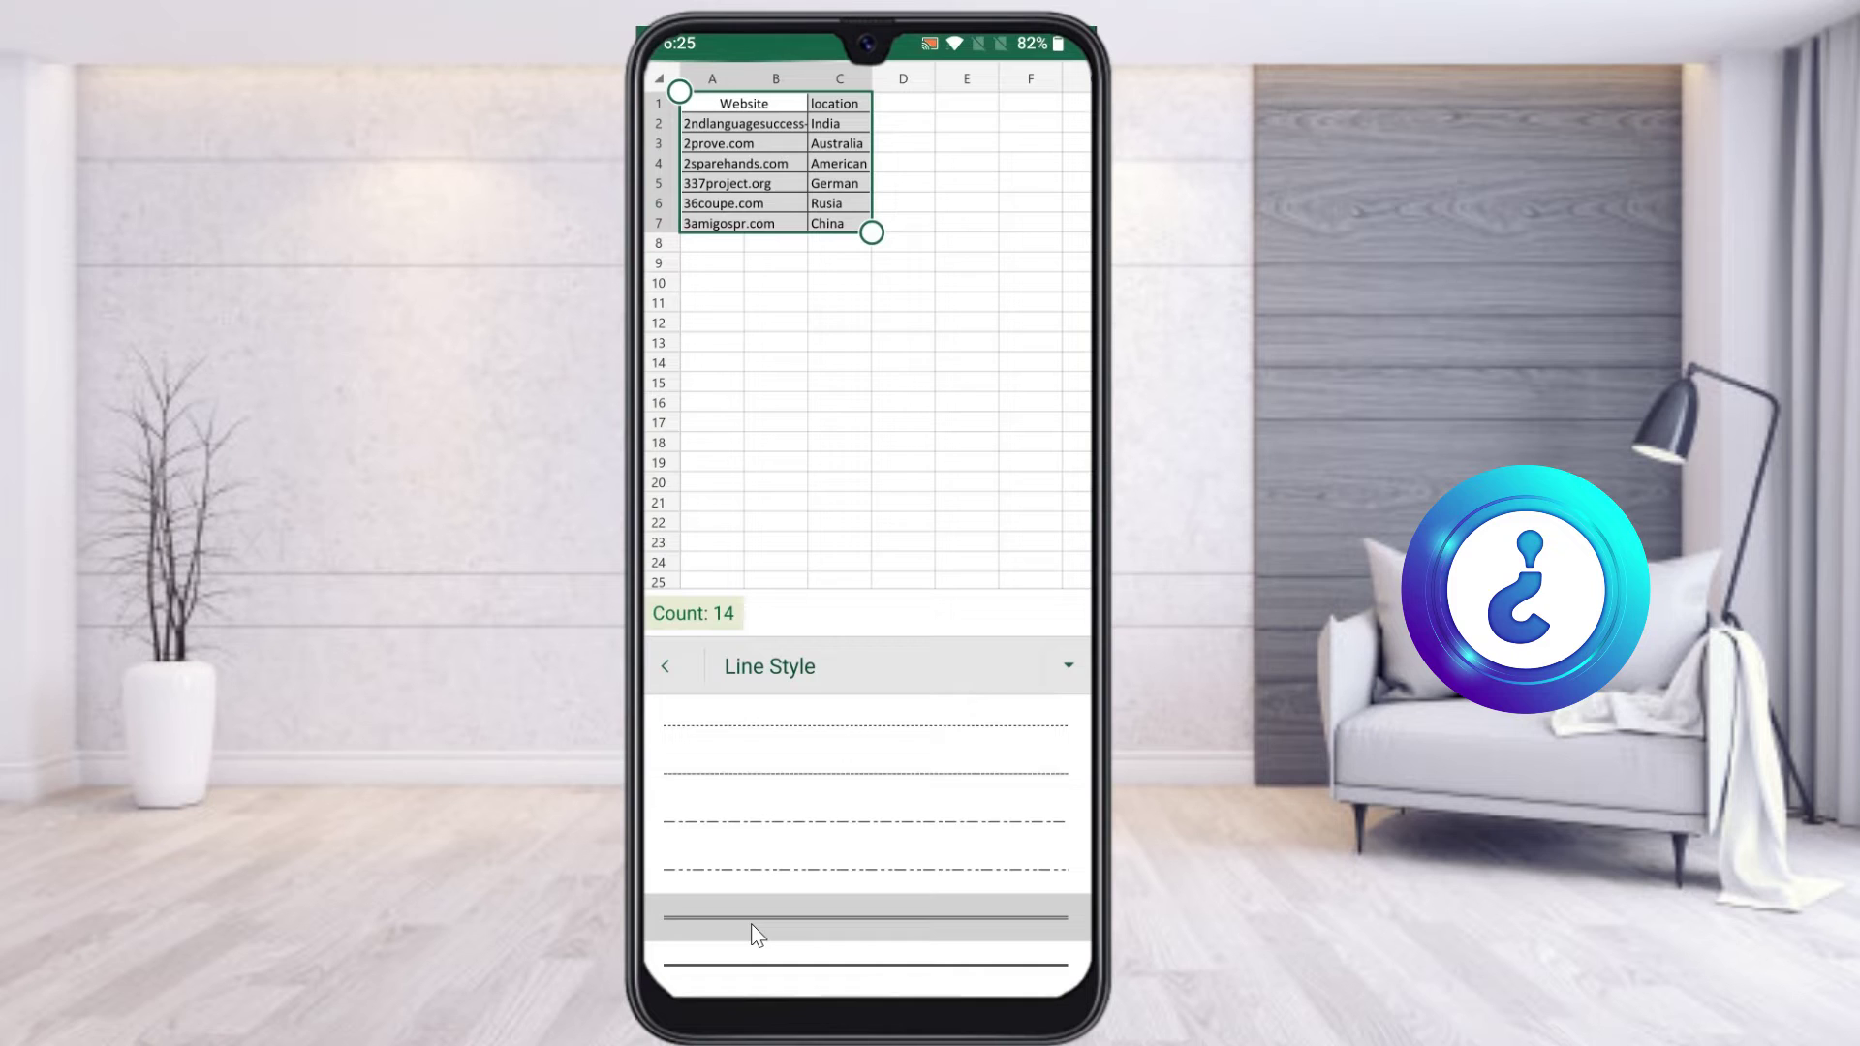
scroll(757, 935, "down", 4)
left_click(751, 928)
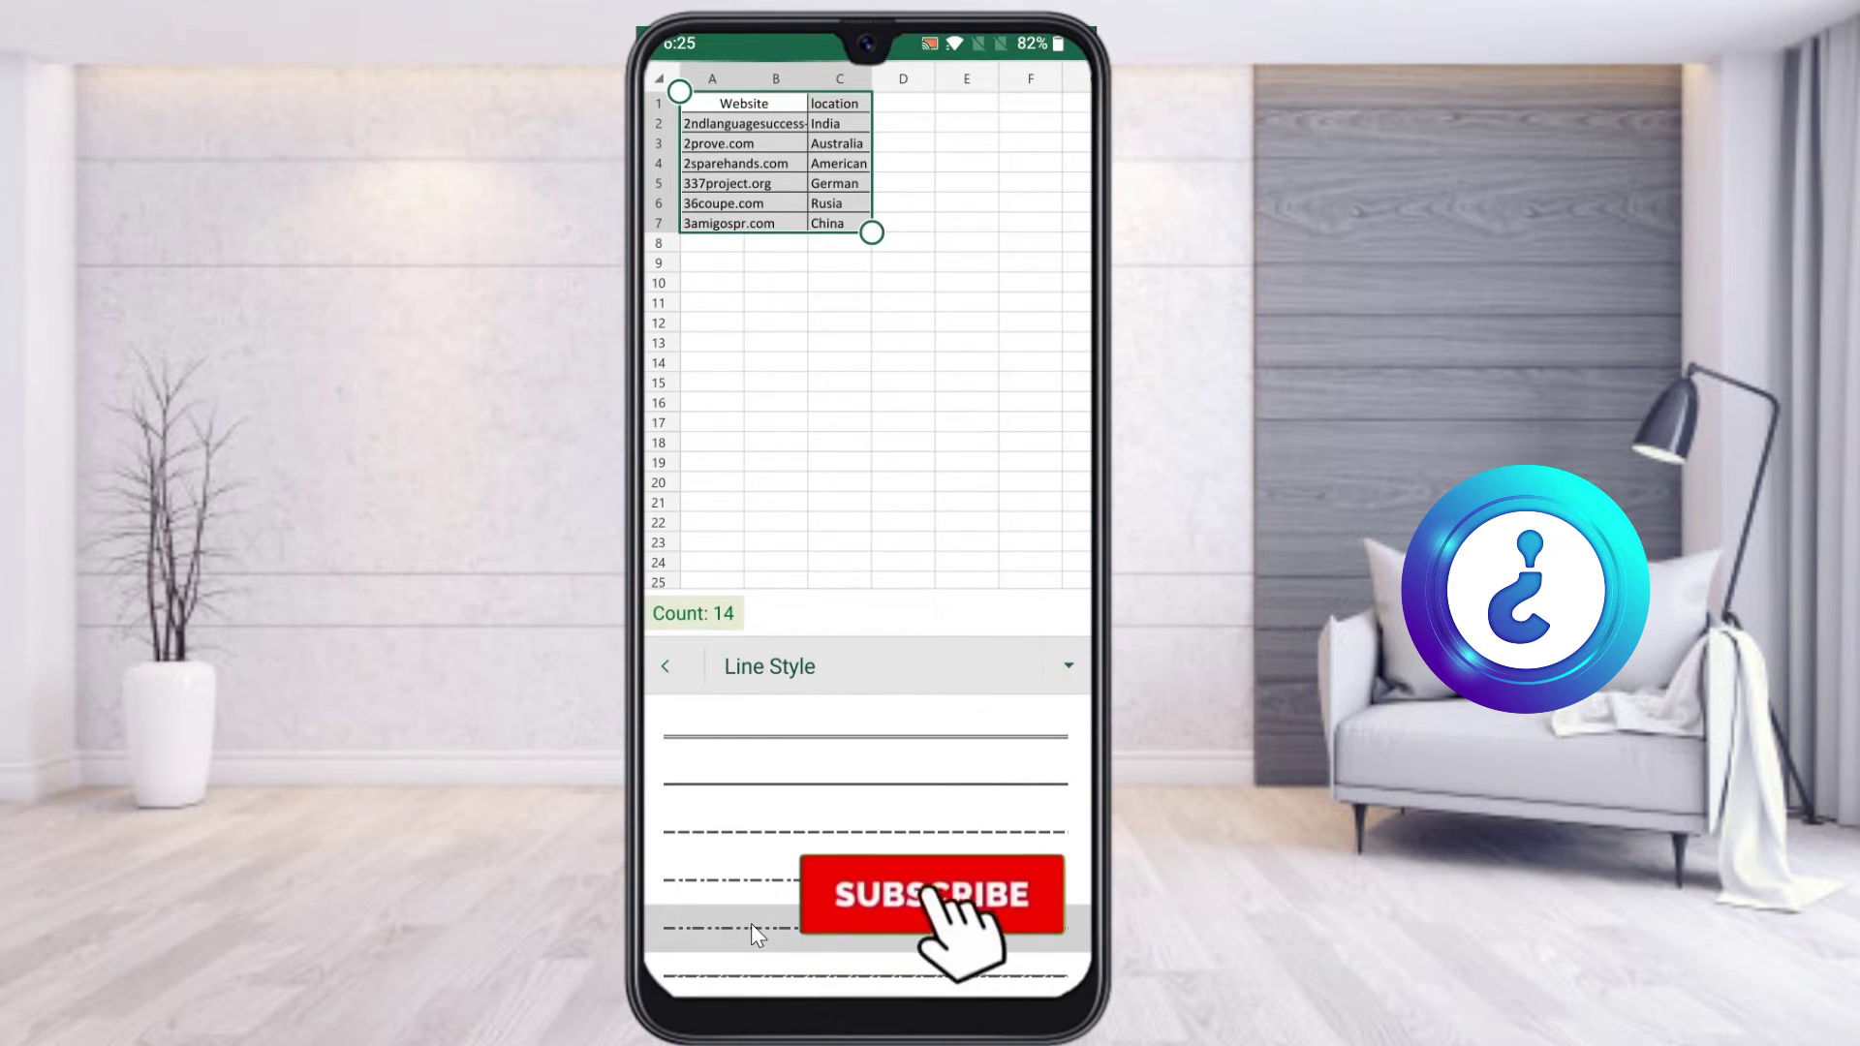
left_click(751, 926)
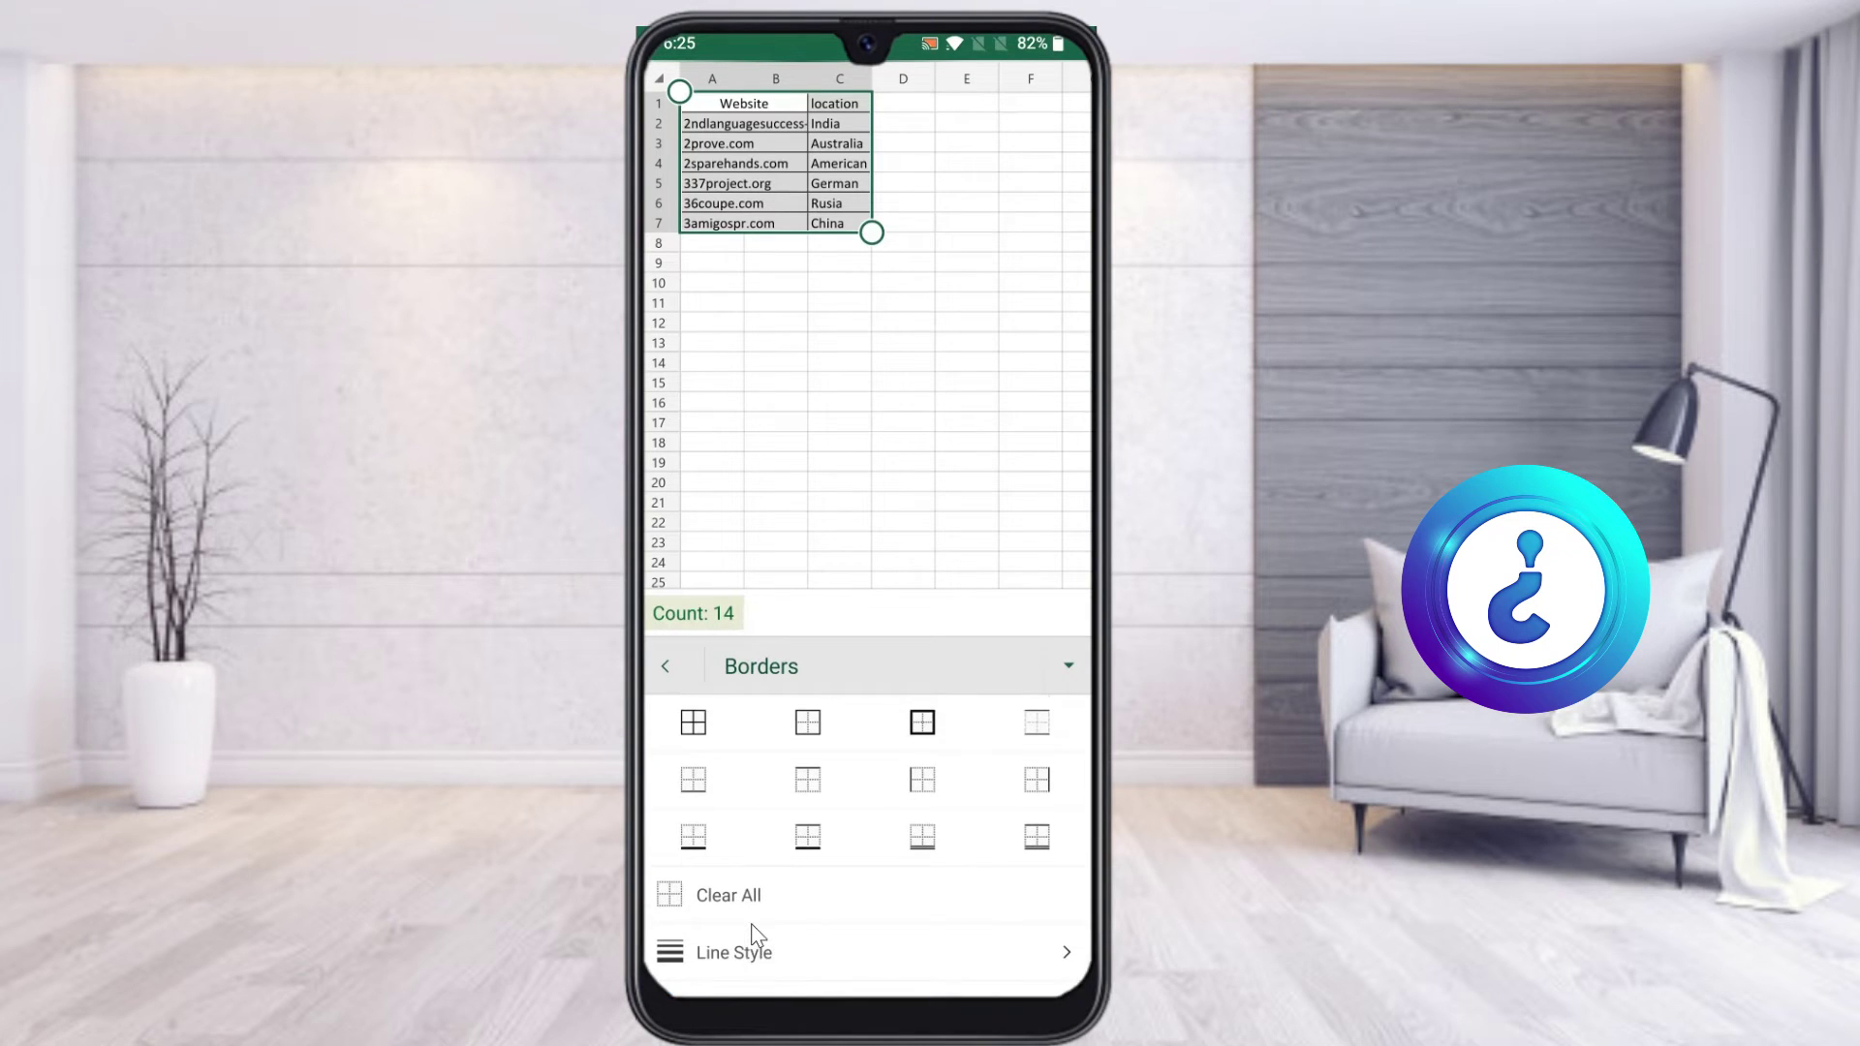
Step: View the line colors available for the table's borders, then return to the general formatting options
scroll(751, 925, "down", 1)
left_click(752, 925)
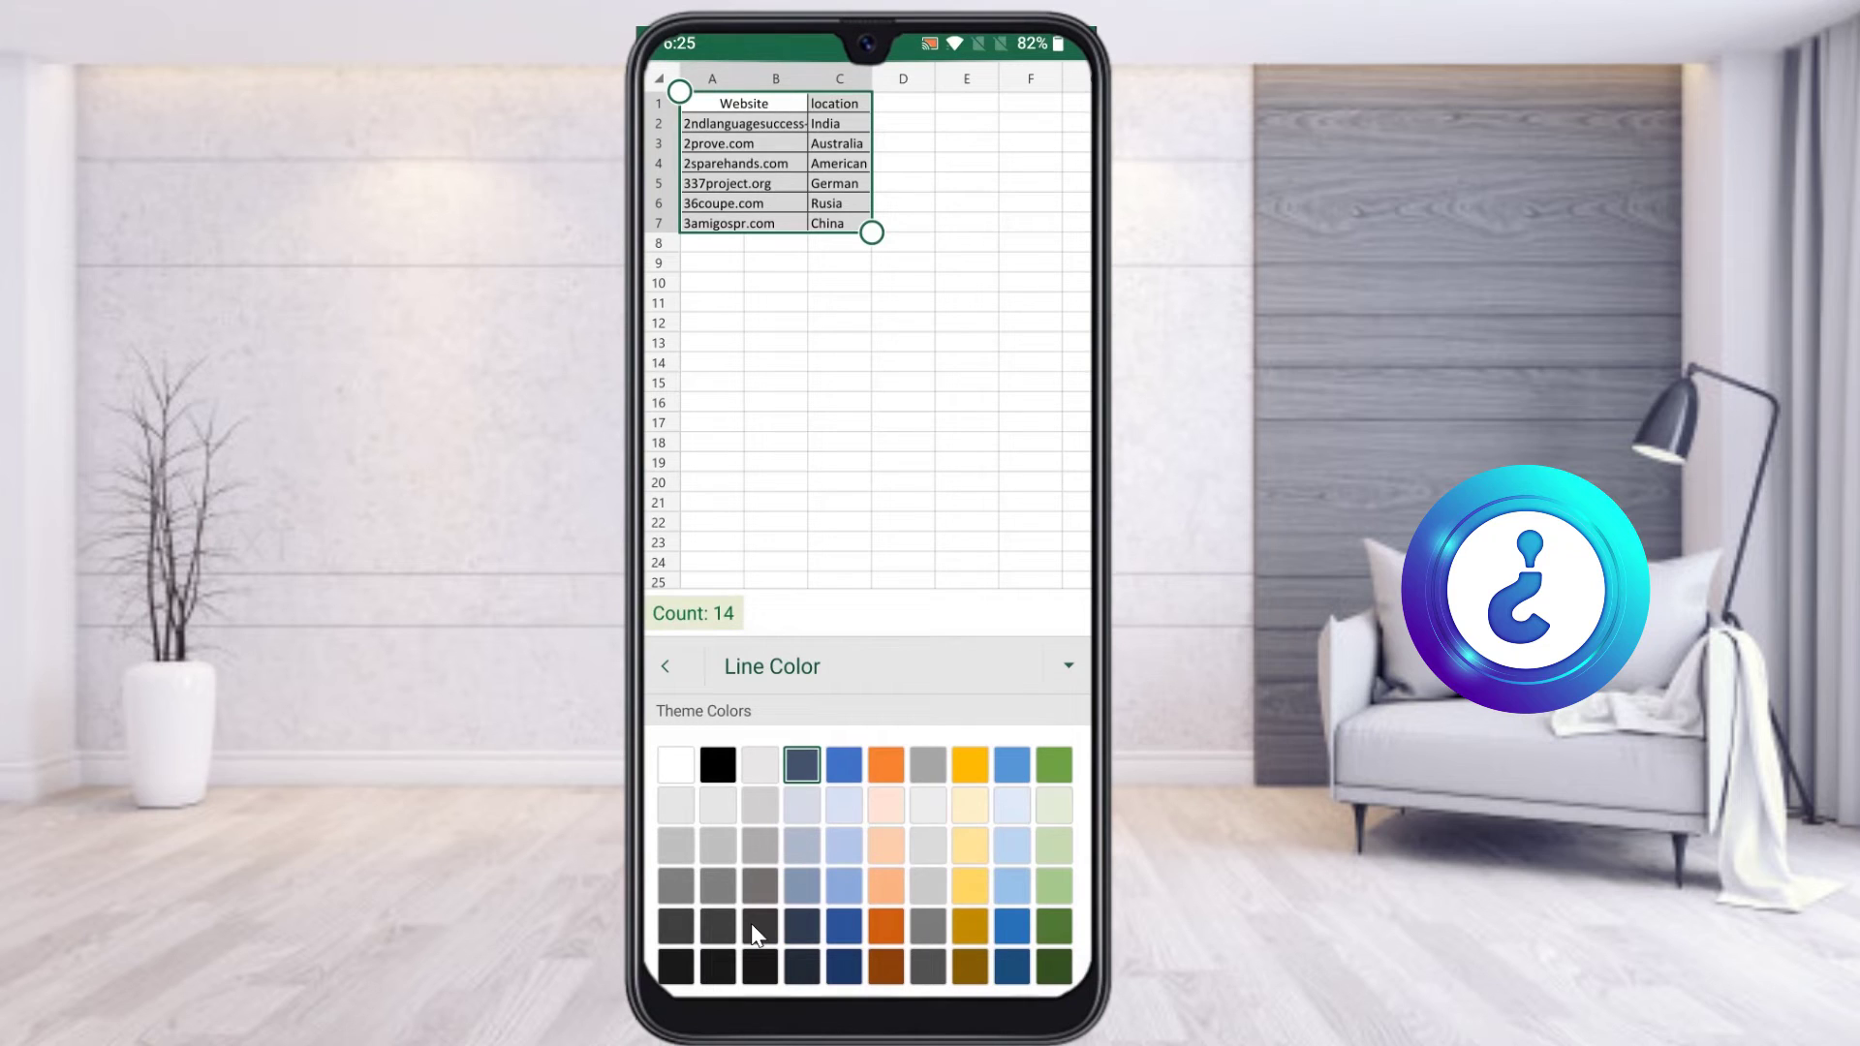
key("Escape")
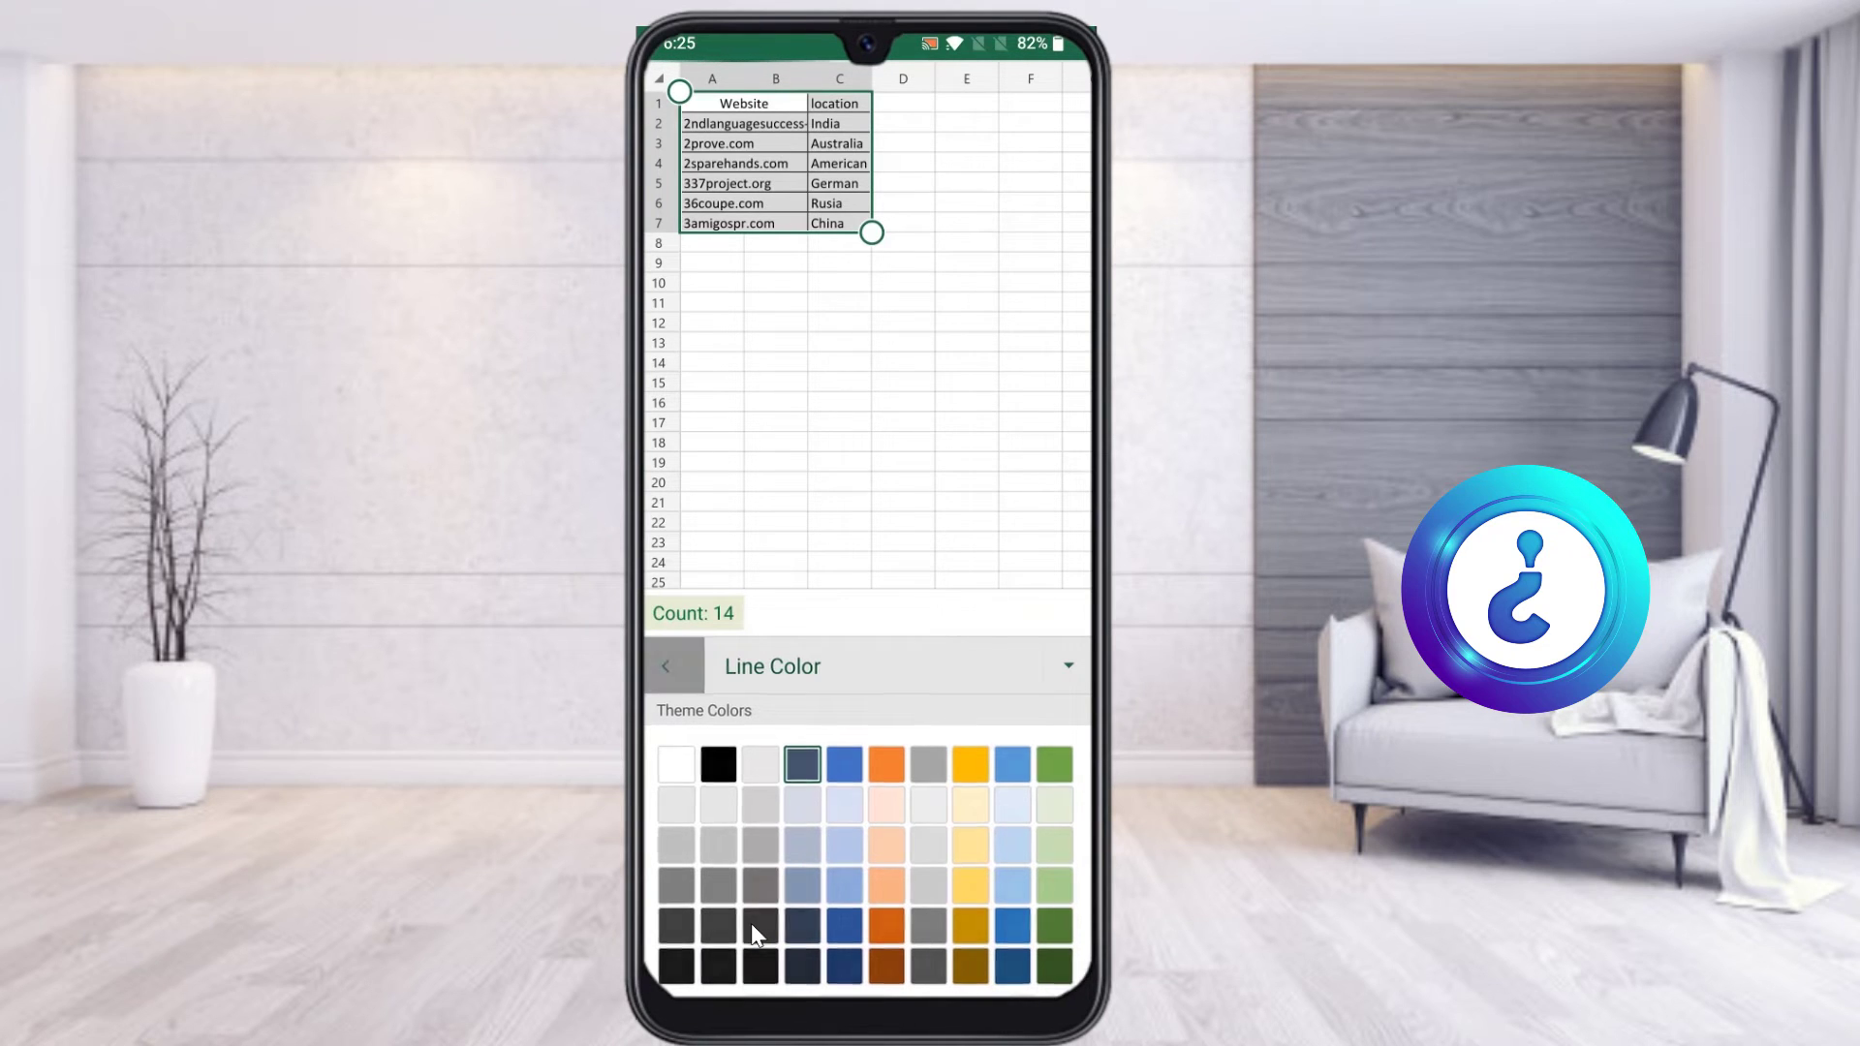
key("Escape")
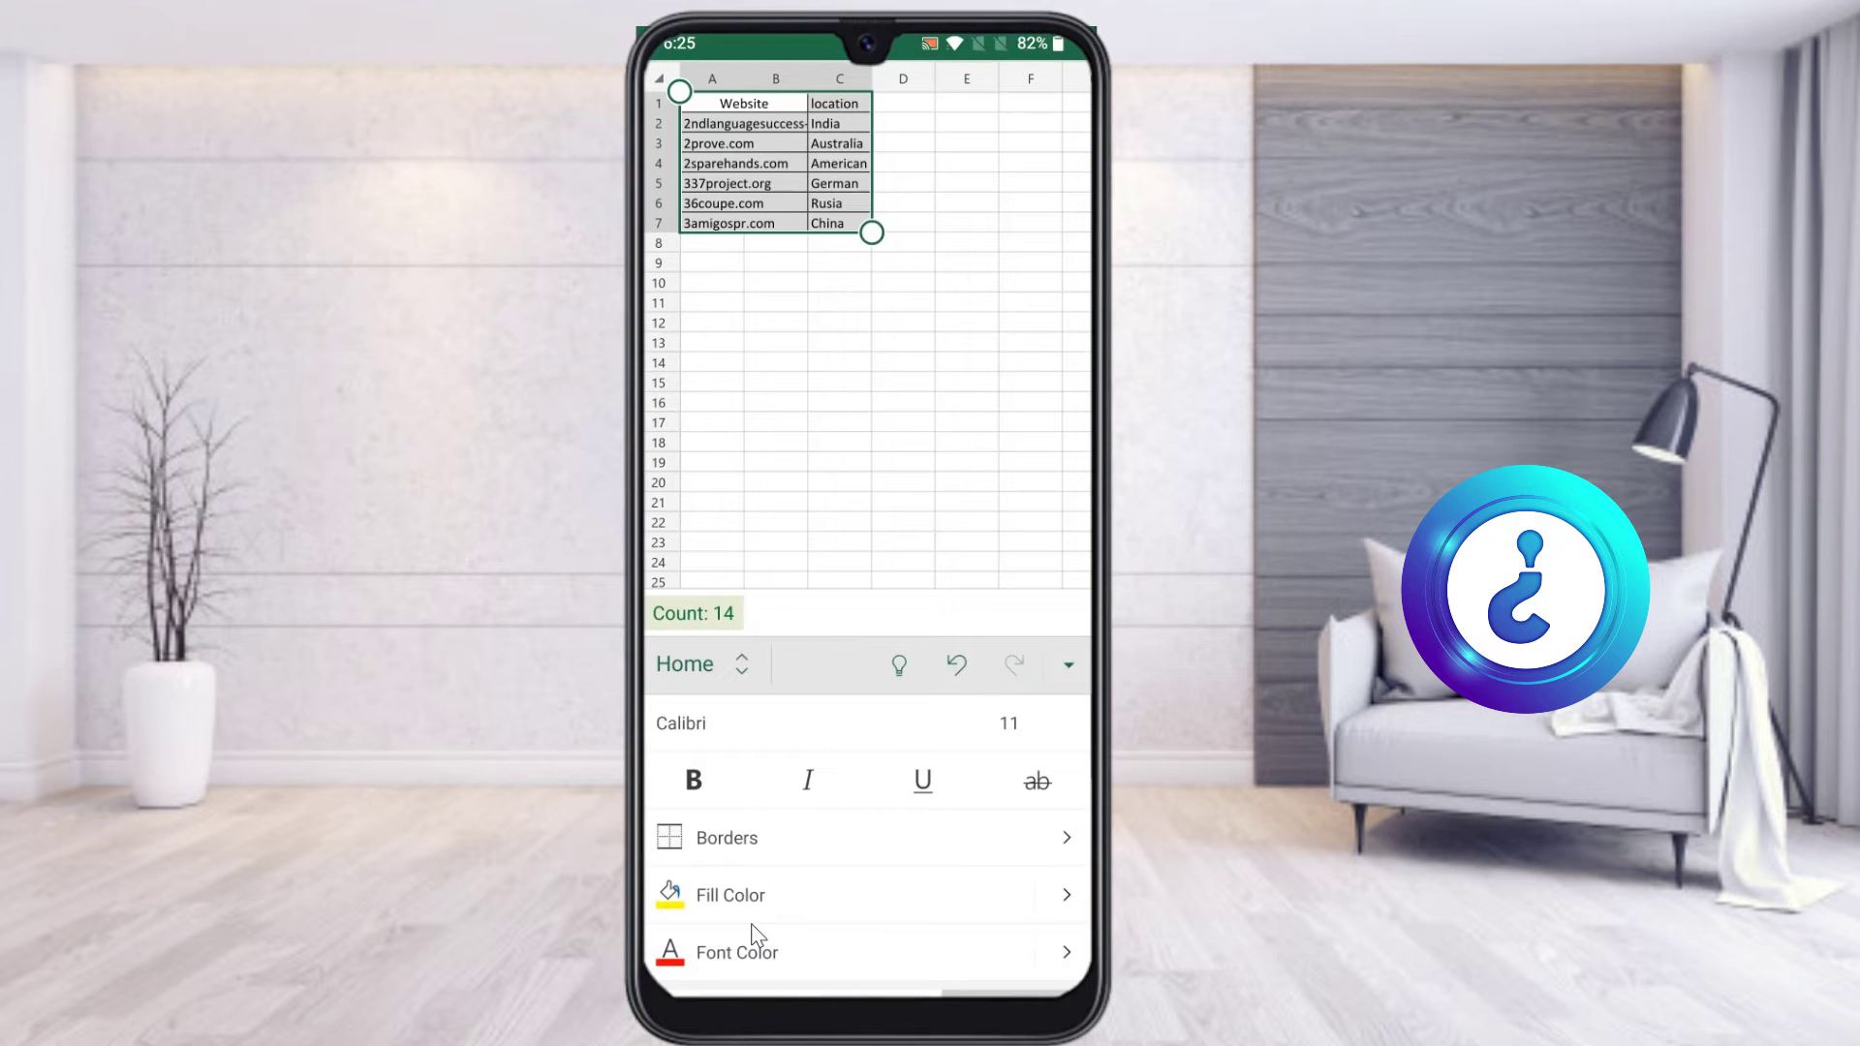
Step: Fill the table range A1:C7 with yellow and deselect it
left_click(754, 926)
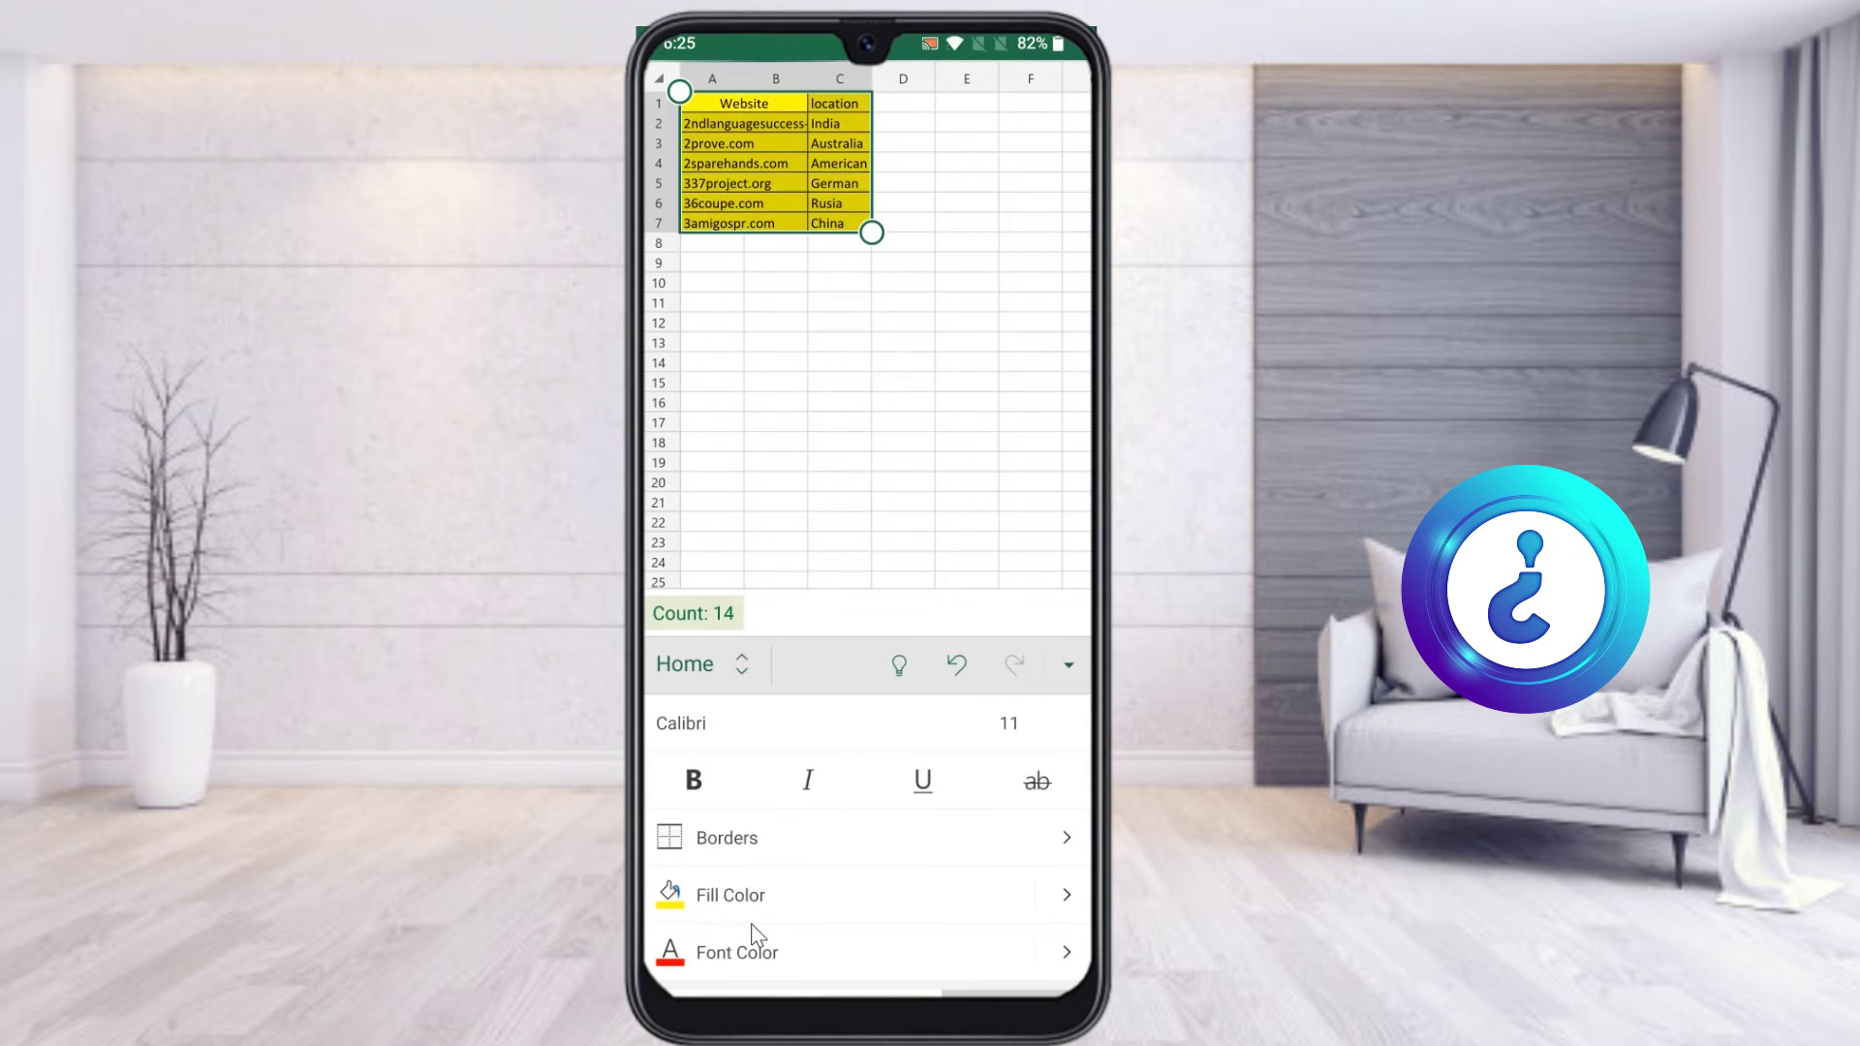
left_click(755, 928)
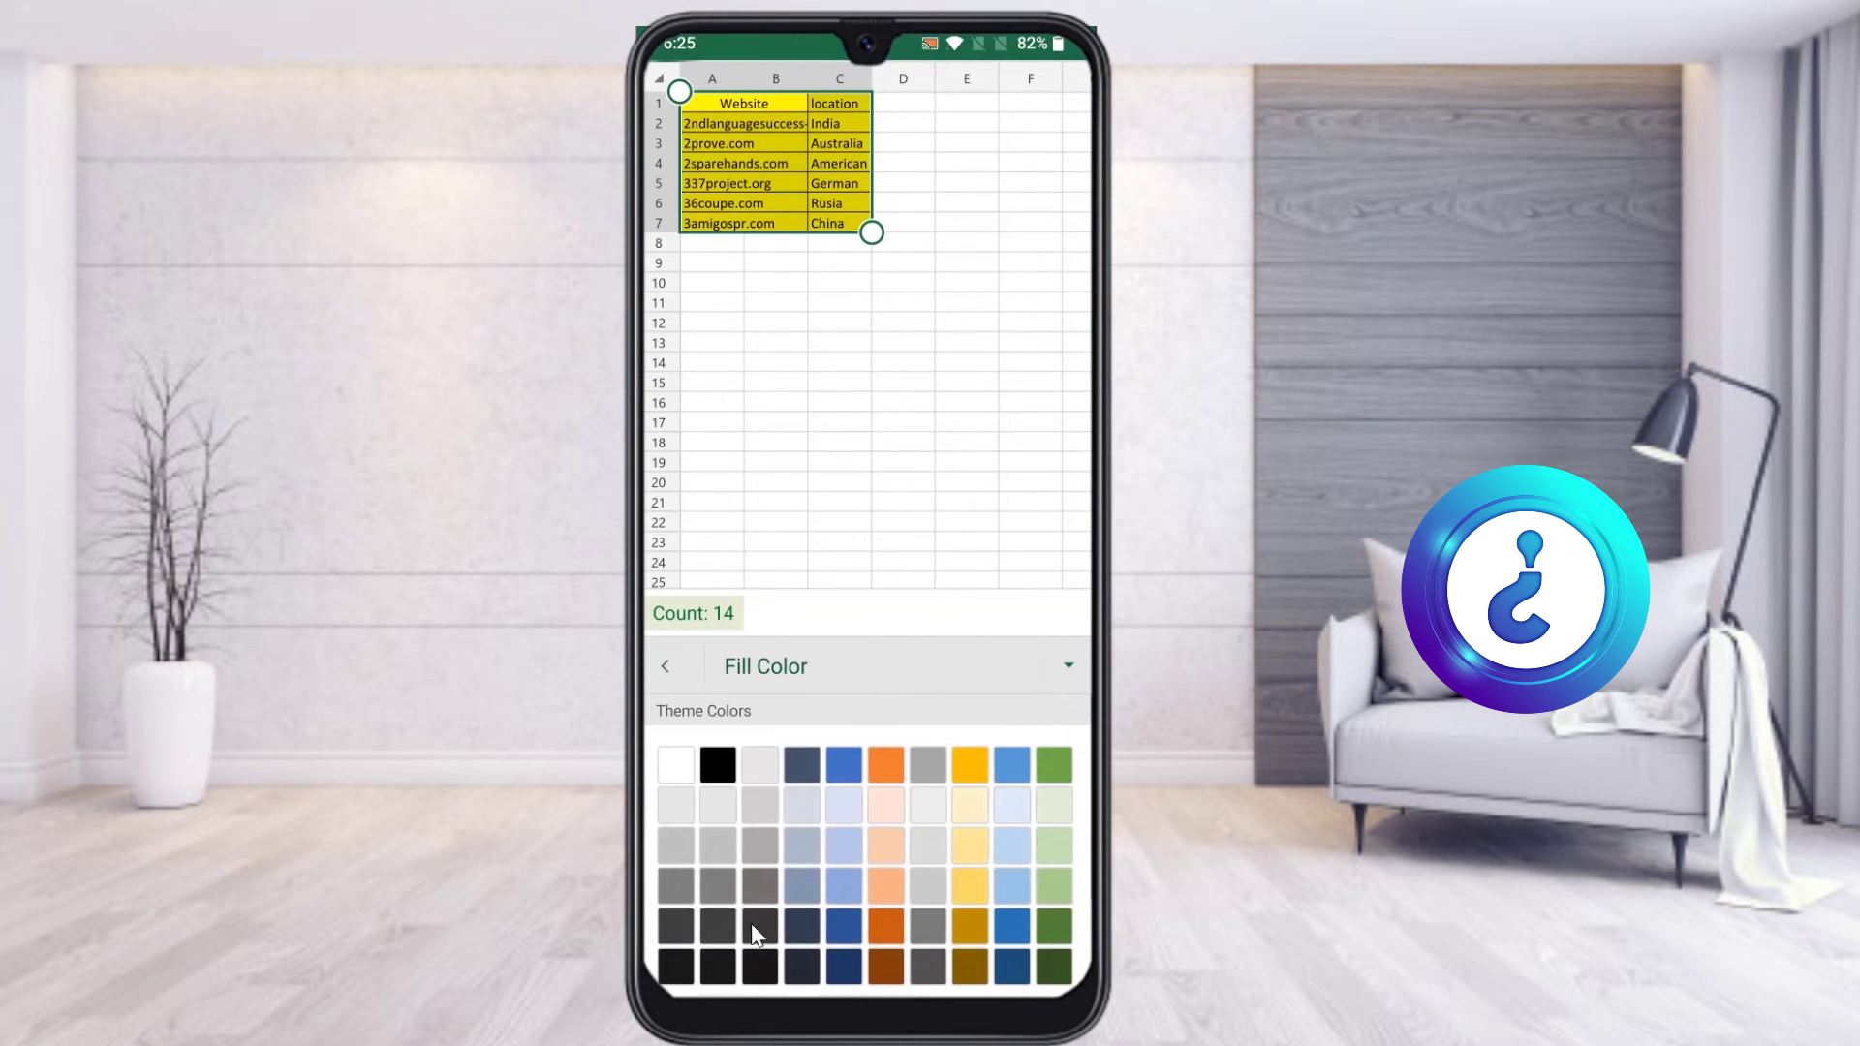
key("Escape")
left_click(839, 342)
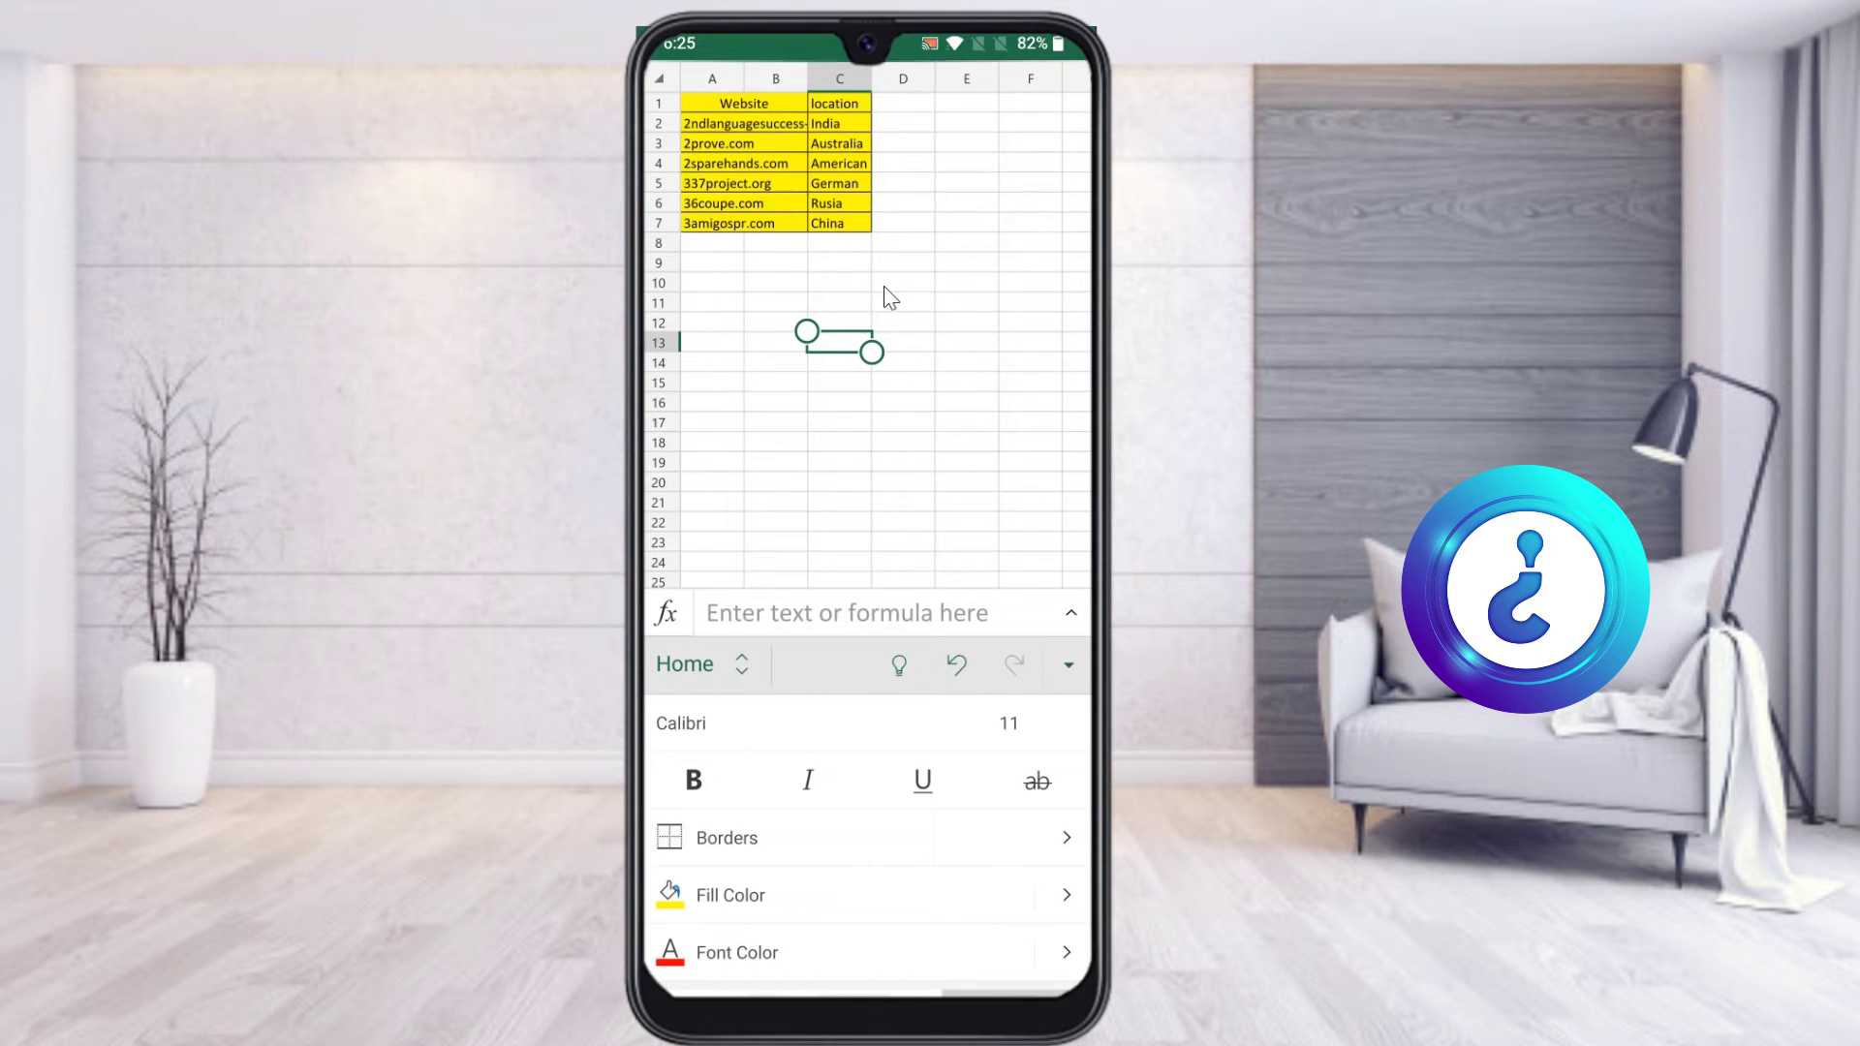
Step: Apply thick dashed borders to all cells of the table A1:C7 and return to the phone's home screen
left_click(743, 123)
left_click(744, 103)
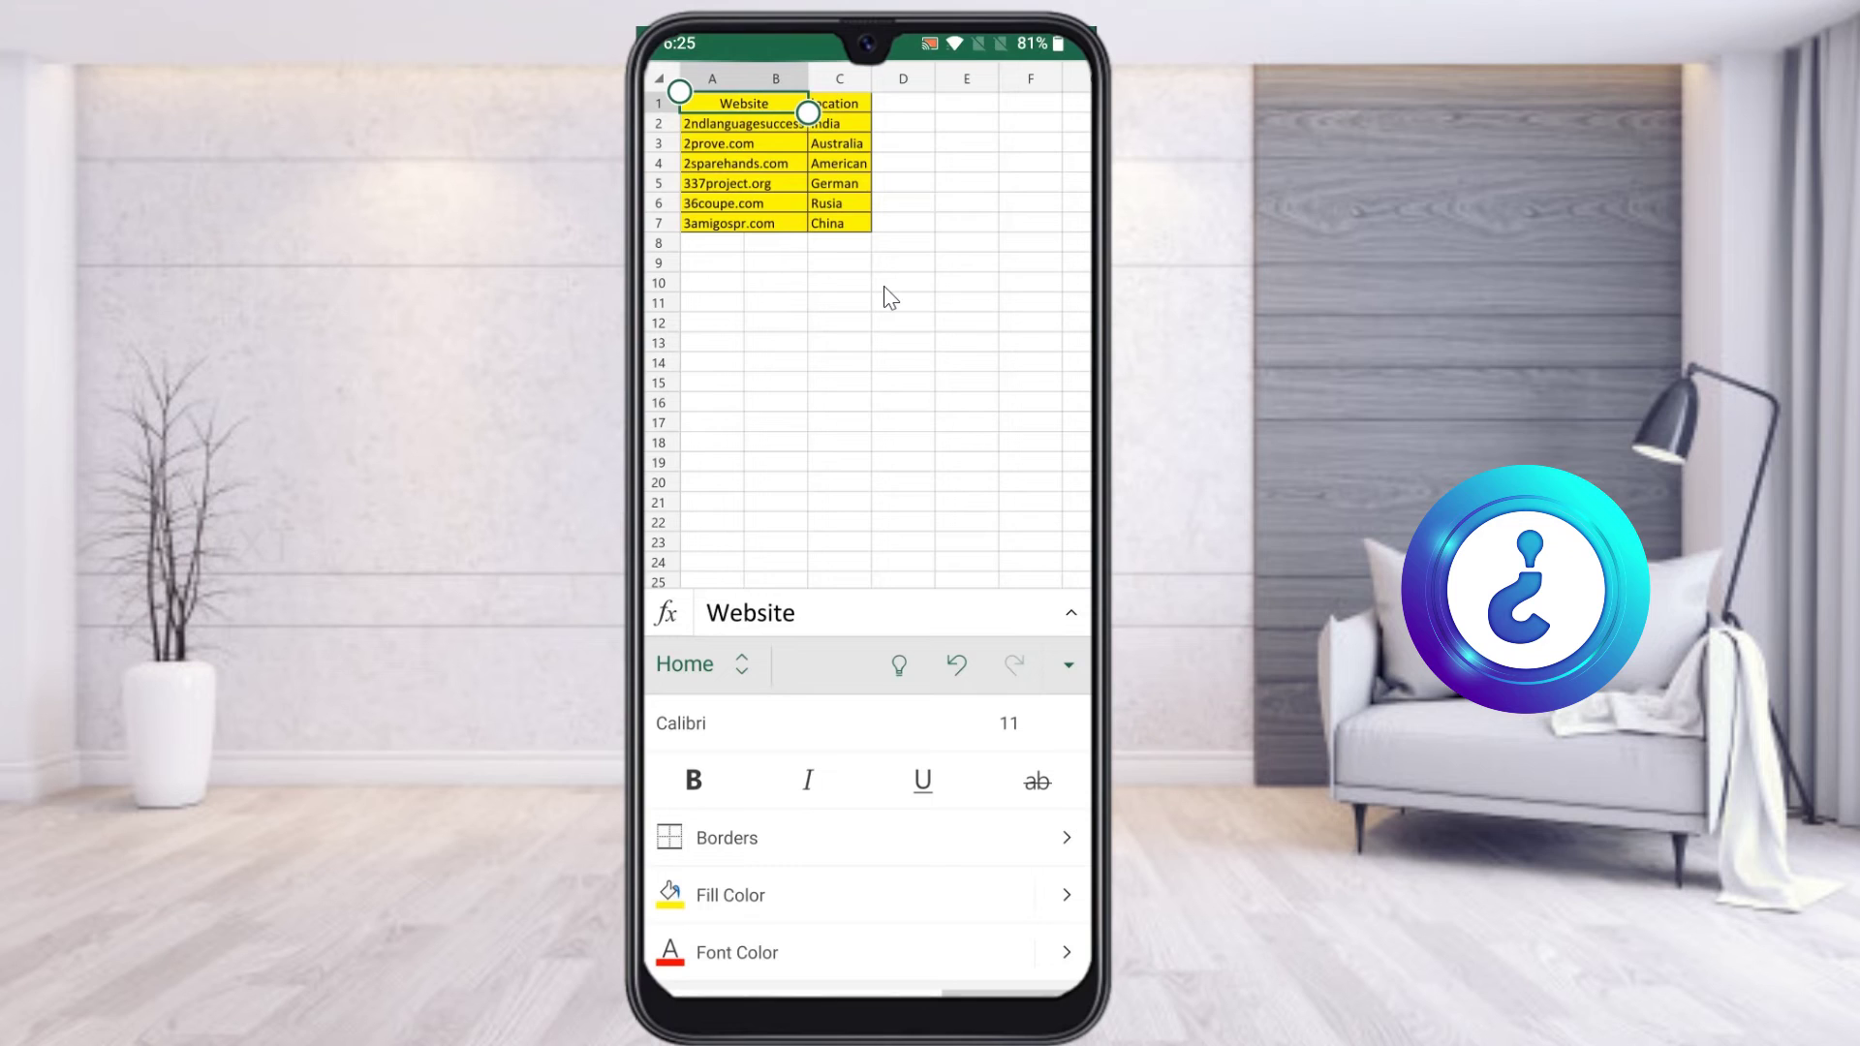
left_click_drag(808, 112, 865, 224)
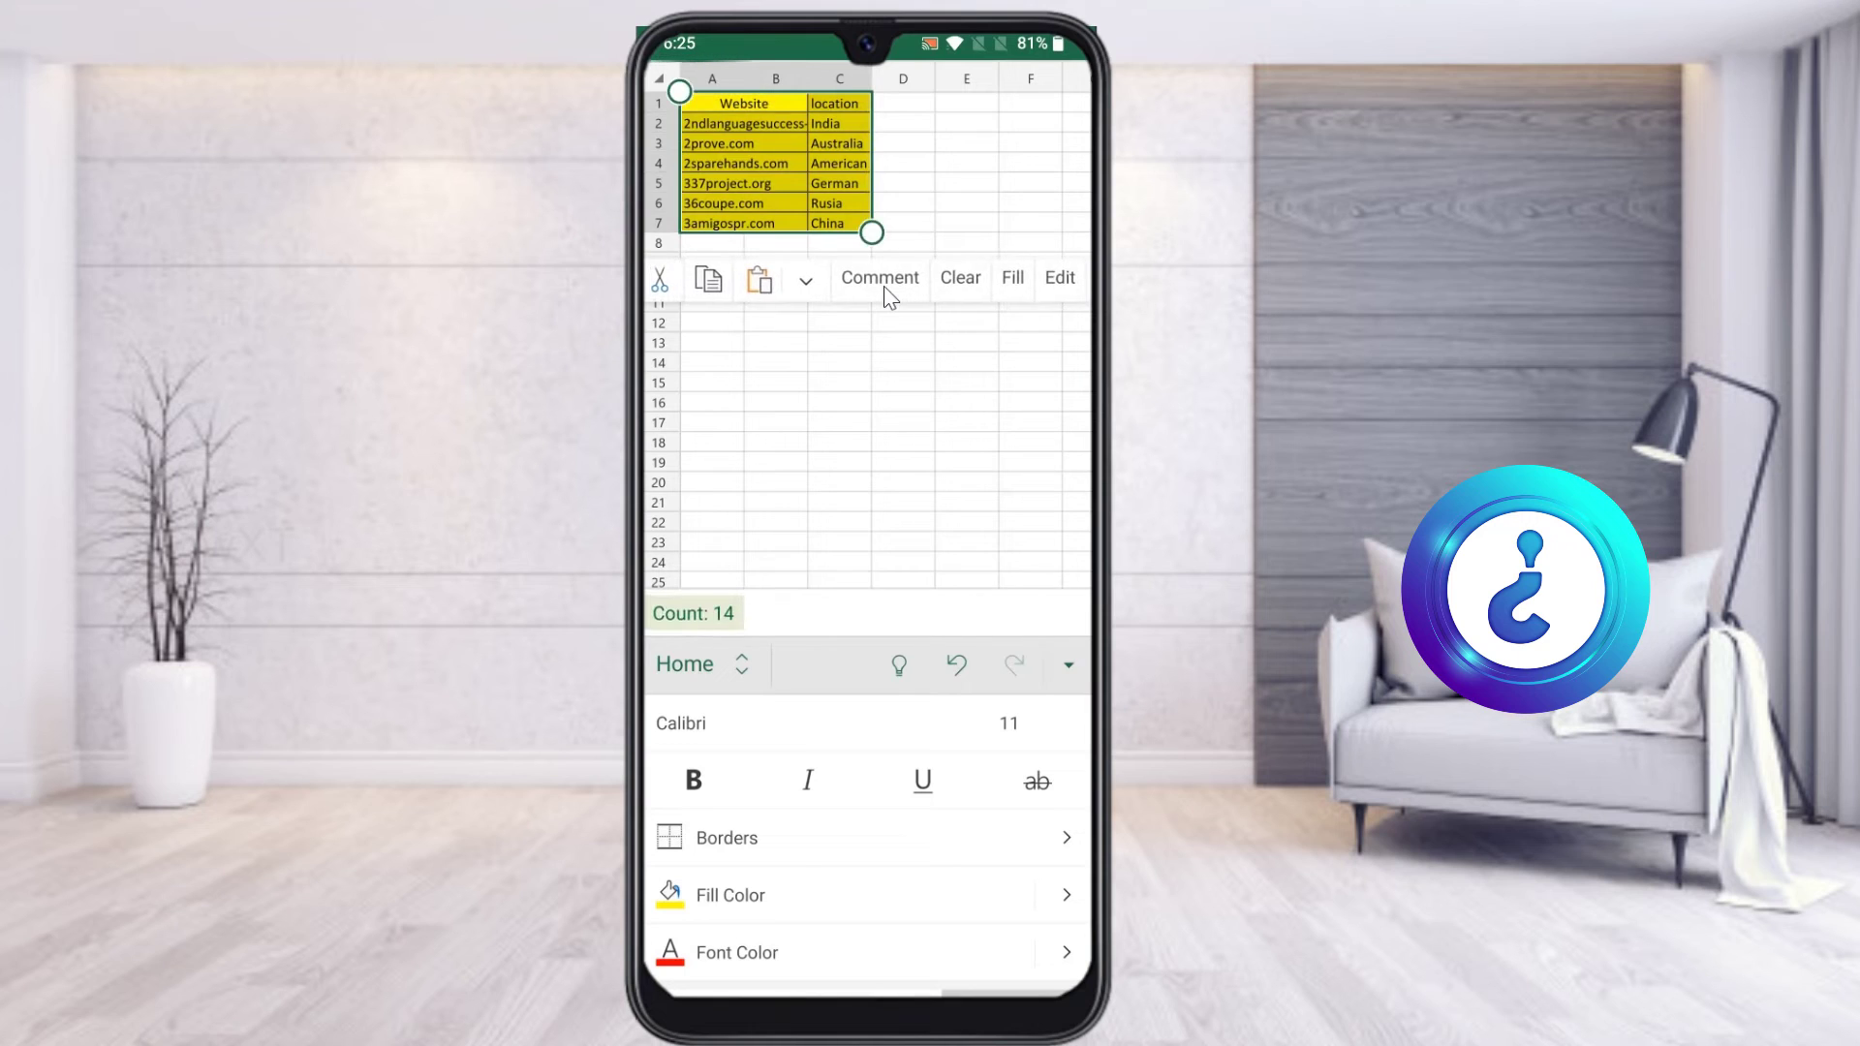
left_click(727, 837)
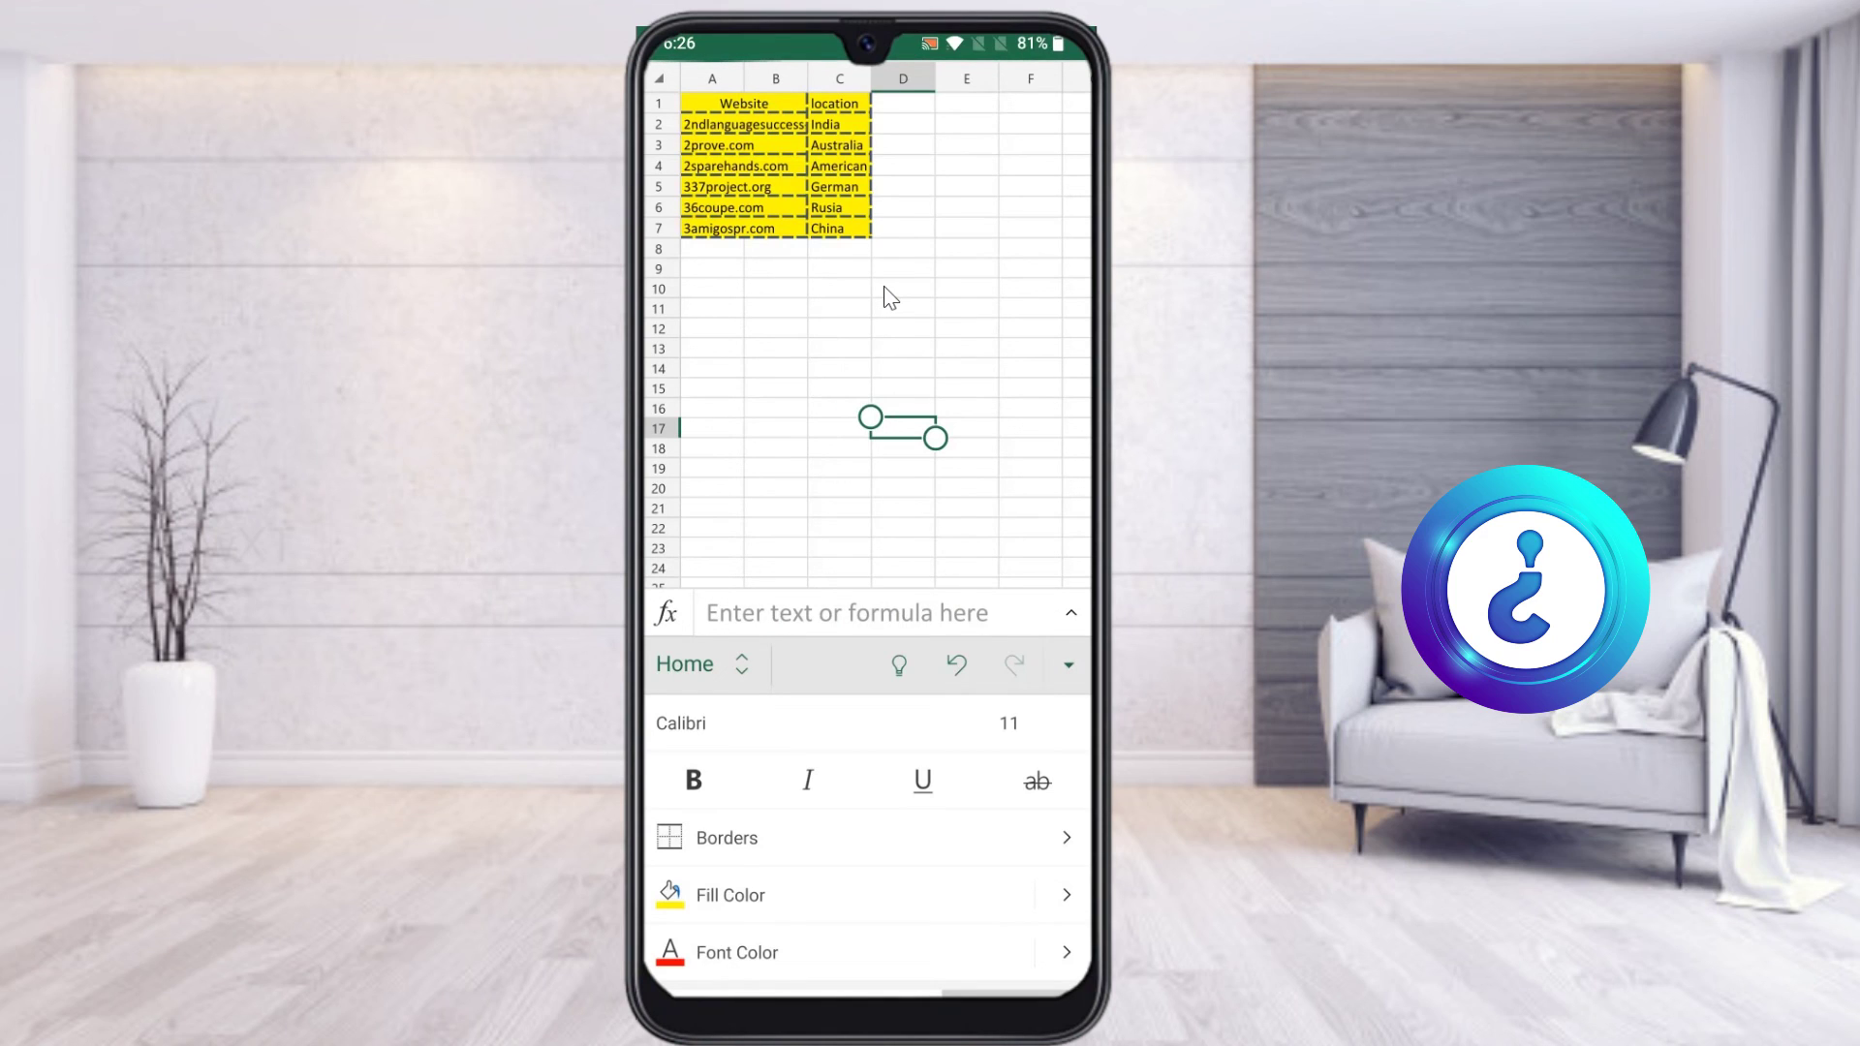
middle_click(889, 297)
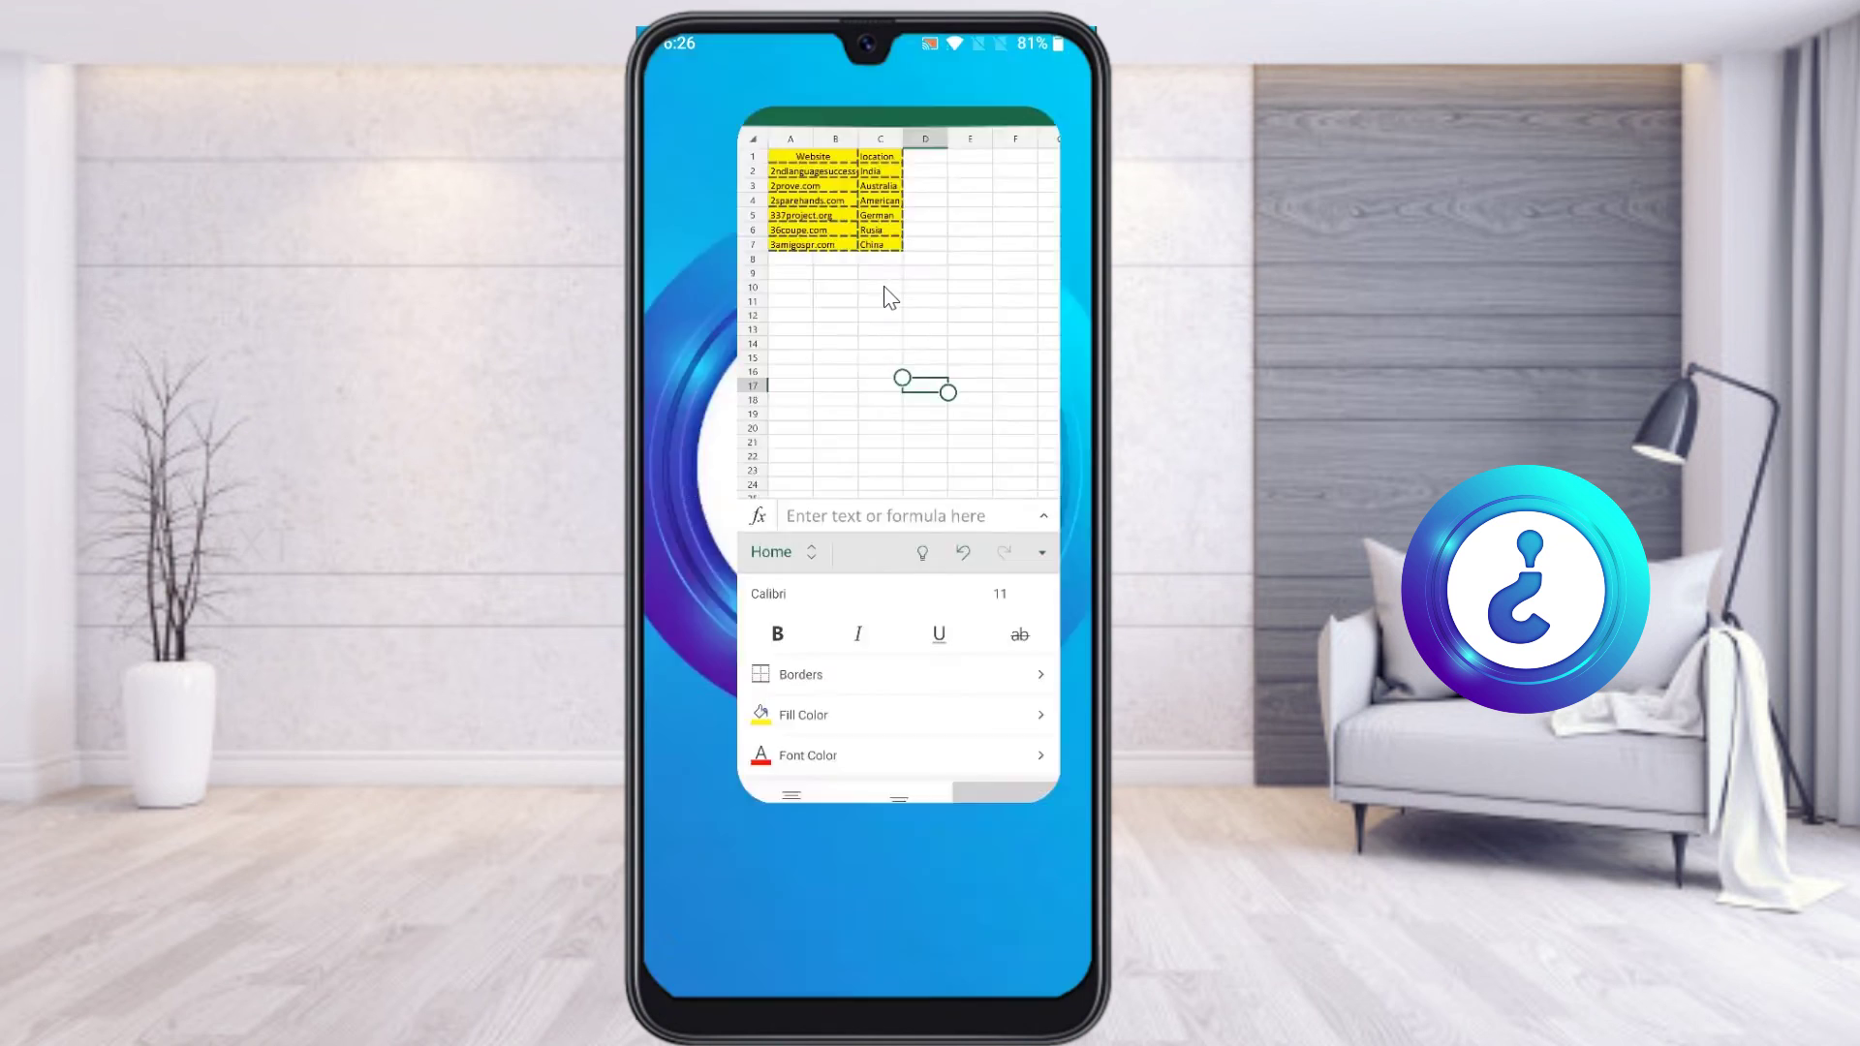